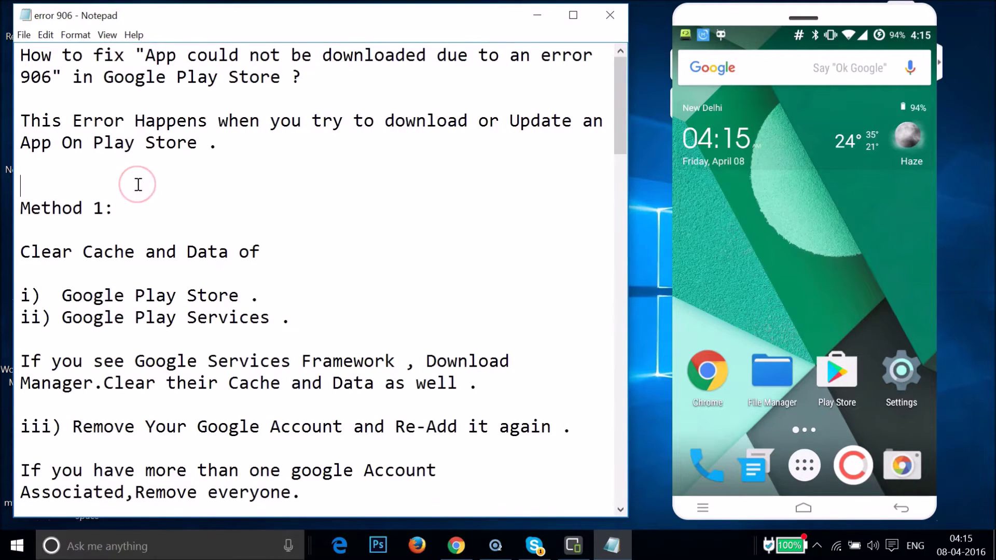
# Step: Open the phone's Settings and scroll down to the Apps entry
pyautogui.scroll(-13, 138, 185)
pyautogui.scroll(7, 138, 184)
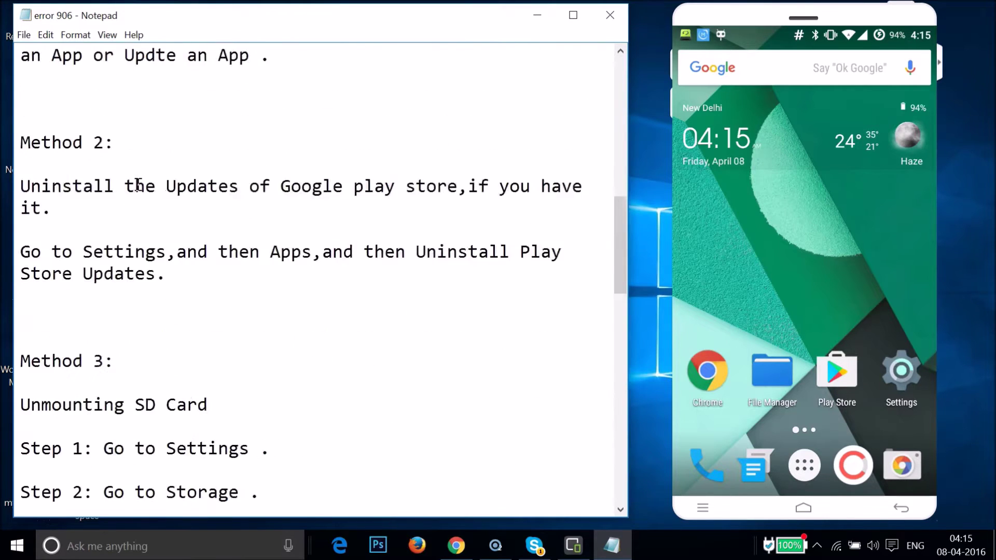
pyautogui.scroll(6, 138, 184)
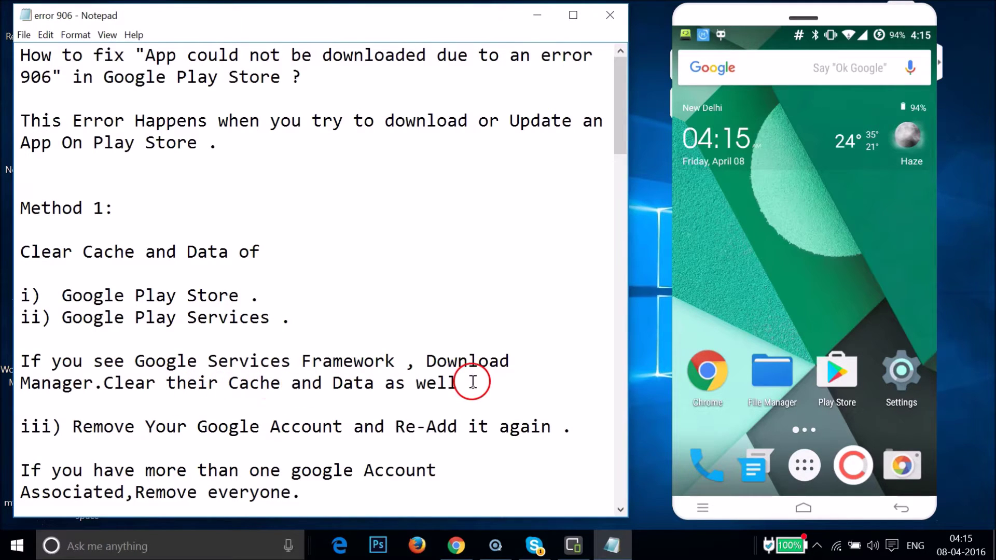
pyautogui.click(902, 372)
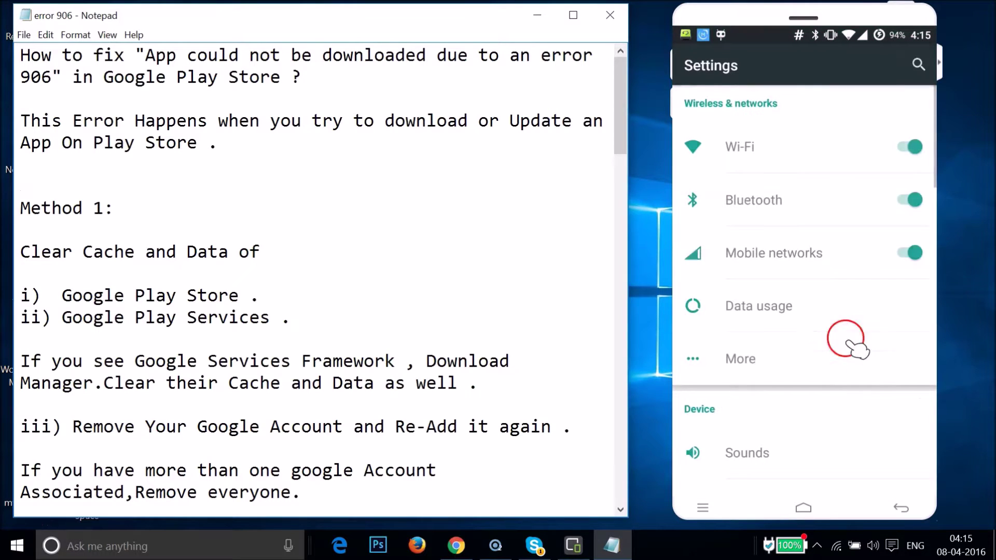
pyautogui.scroll(-5, 833, 329)
pyautogui.scroll(-8, 834, 329)
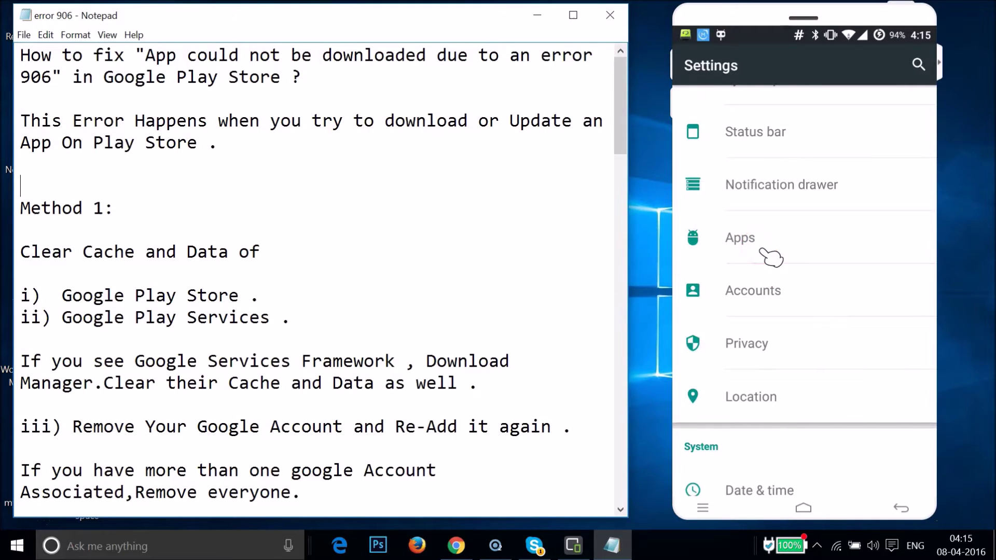
# Step: Switch Apps to the ALL tab and open Google Play Store's App info
pyautogui.click(771, 256)
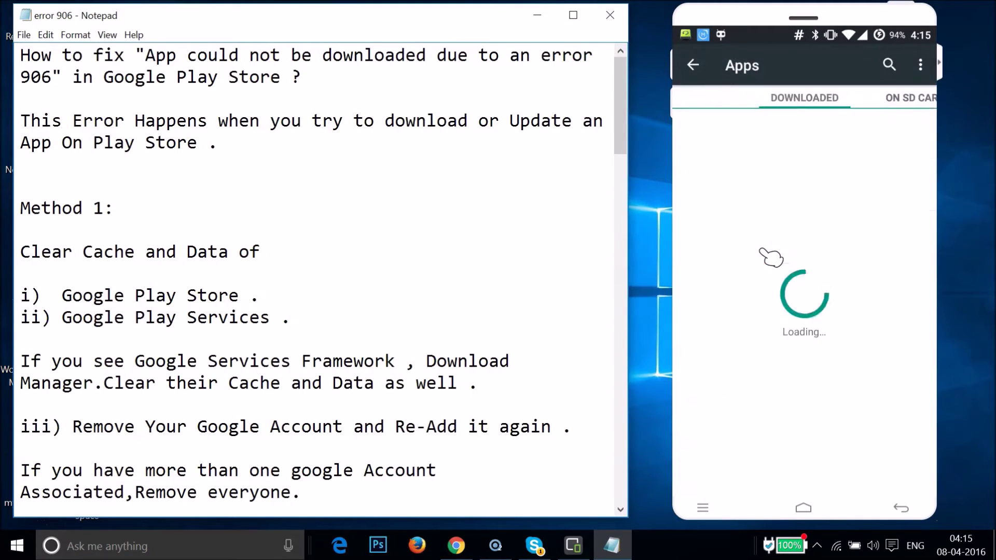
pyautogui.click(921, 100)
pyautogui.click(921, 100)
pyautogui.click(921, 100)
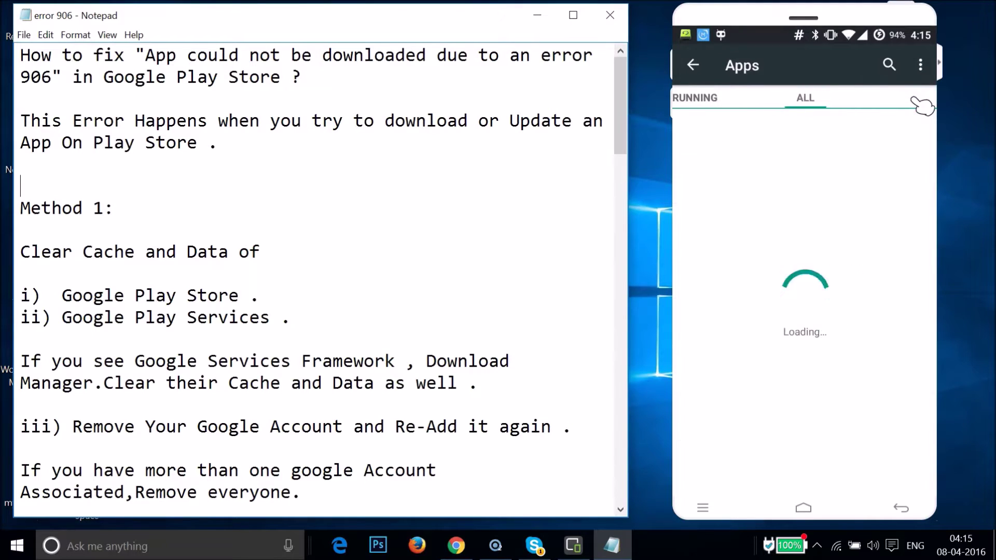
pyautogui.scroll(-20, 874, 270)
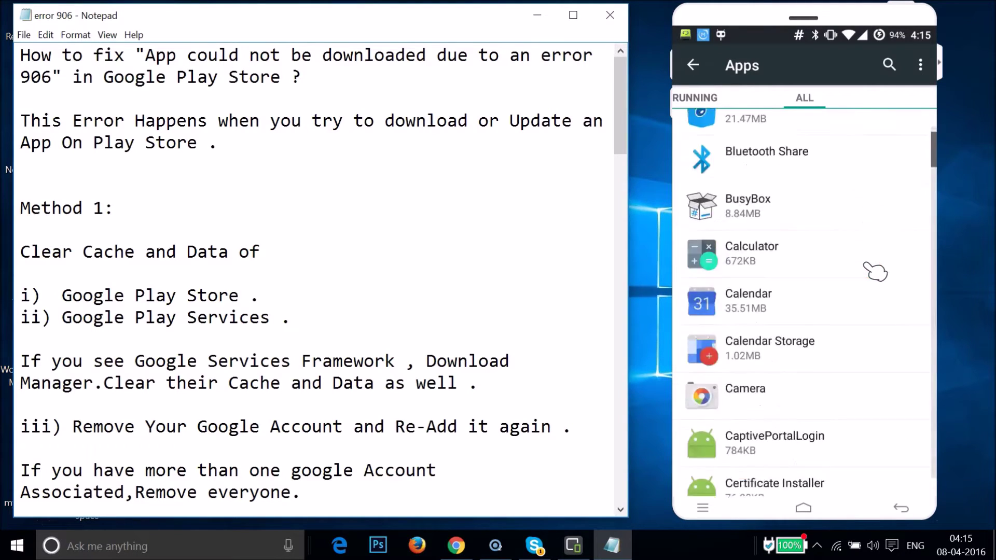
pyautogui.scroll(-15, 875, 270)
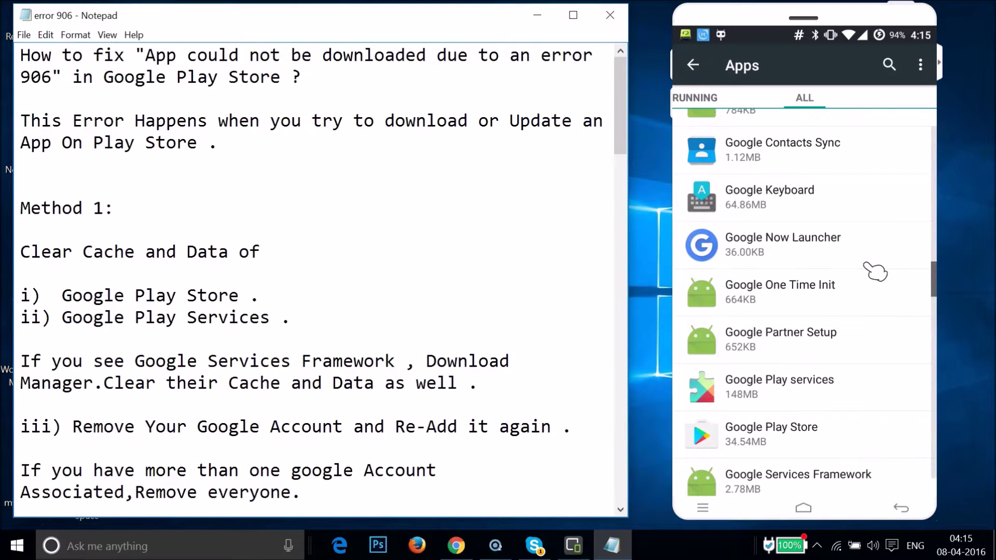
pyautogui.click(777, 442)
# Step: Clear Google Play Store's data and cache to 0.00B, then return to the all-apps list
pyautogui.click(825, 363)
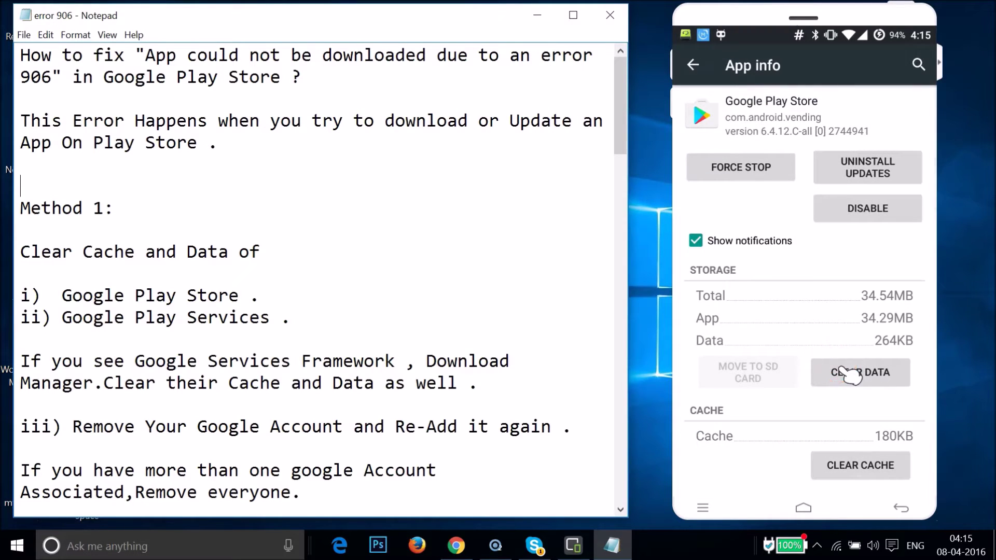
pyautogui.click(887, 316)
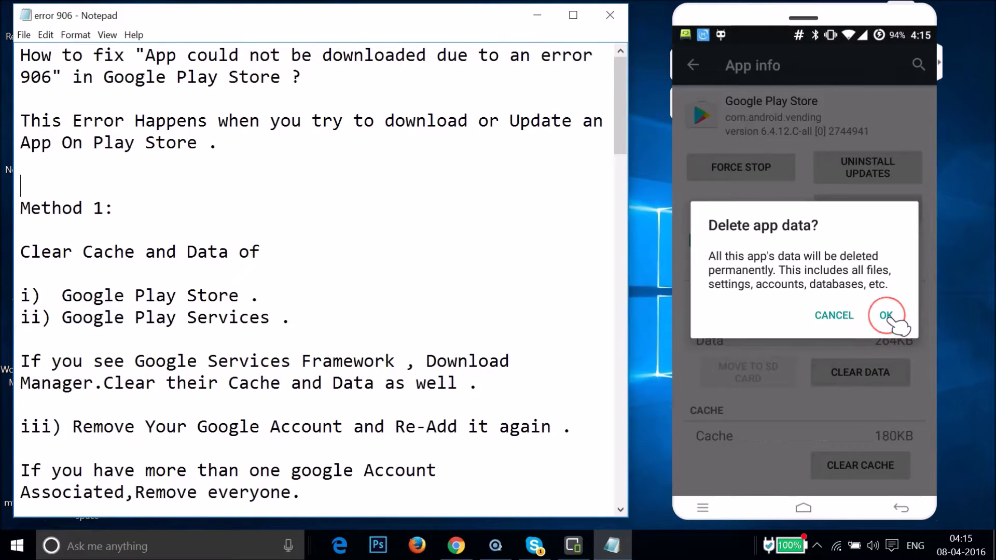
pyautogui.click(692, 65)
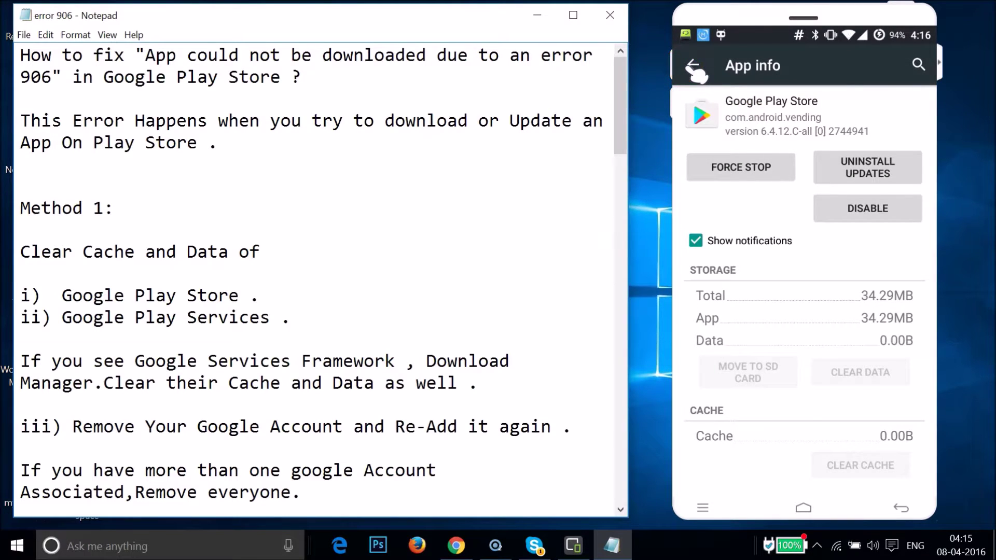
pyautogui.click(778, 339)
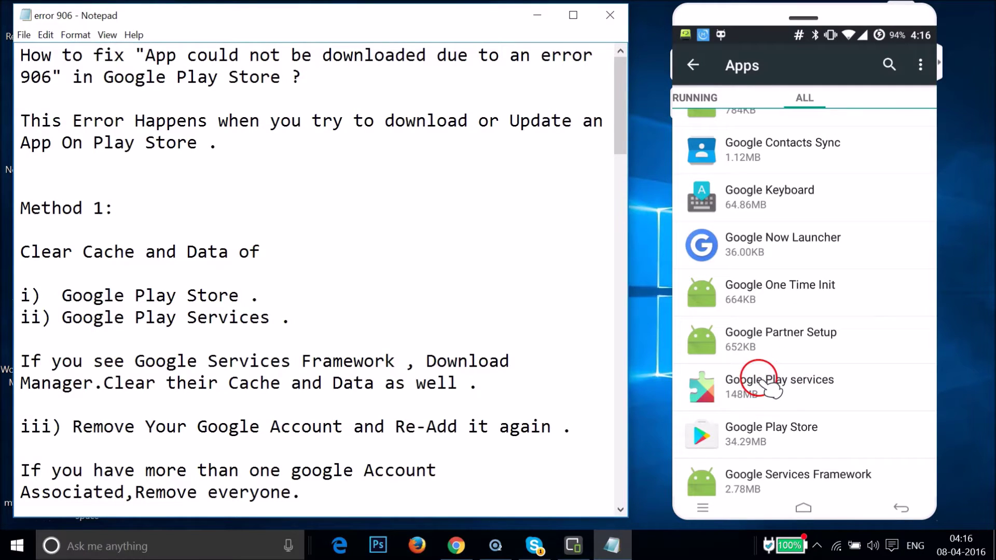
# Step: Clear all of Google Play services' data from its Manage space page, then go back
pyautogui.click(770, 384)
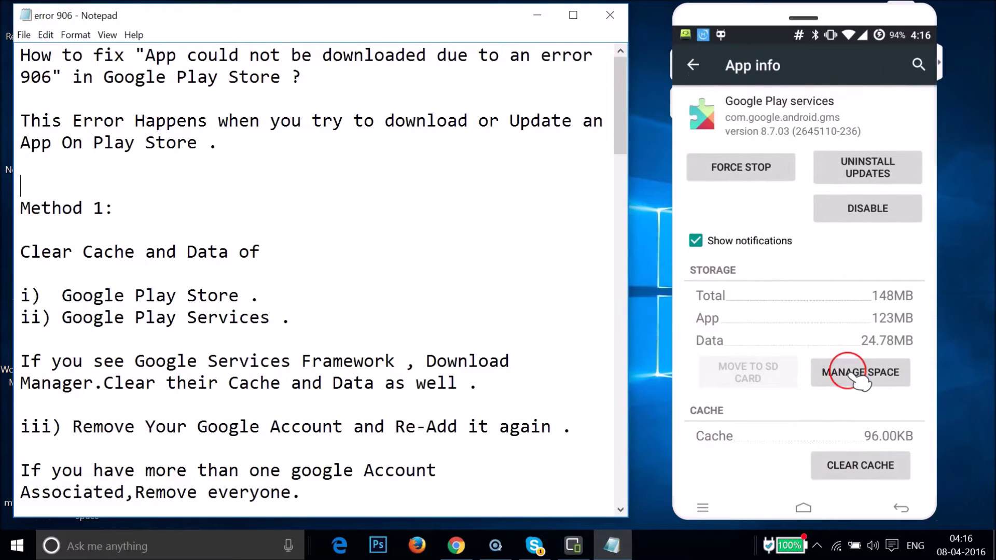
pyautogui.click(851, 372)
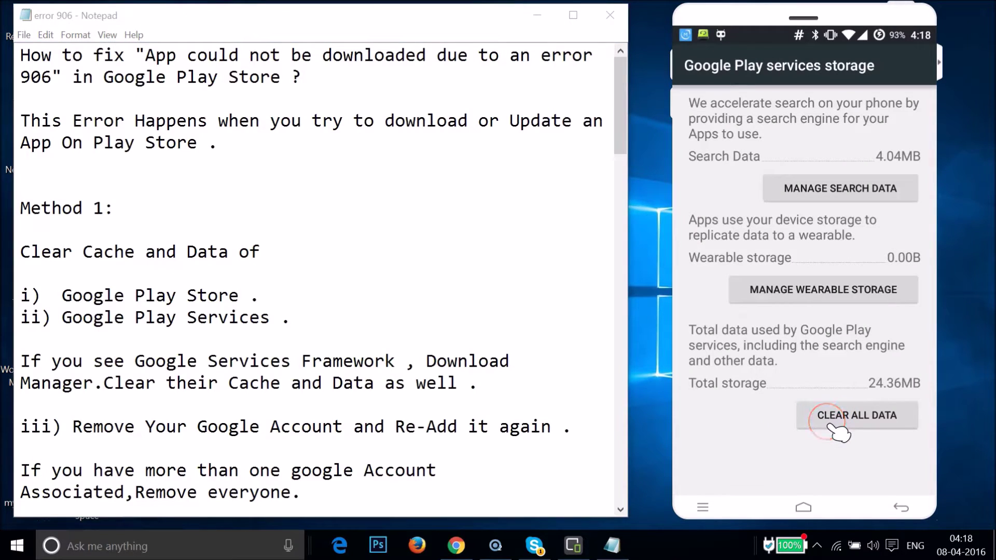
pyautogui.click(830, 424)
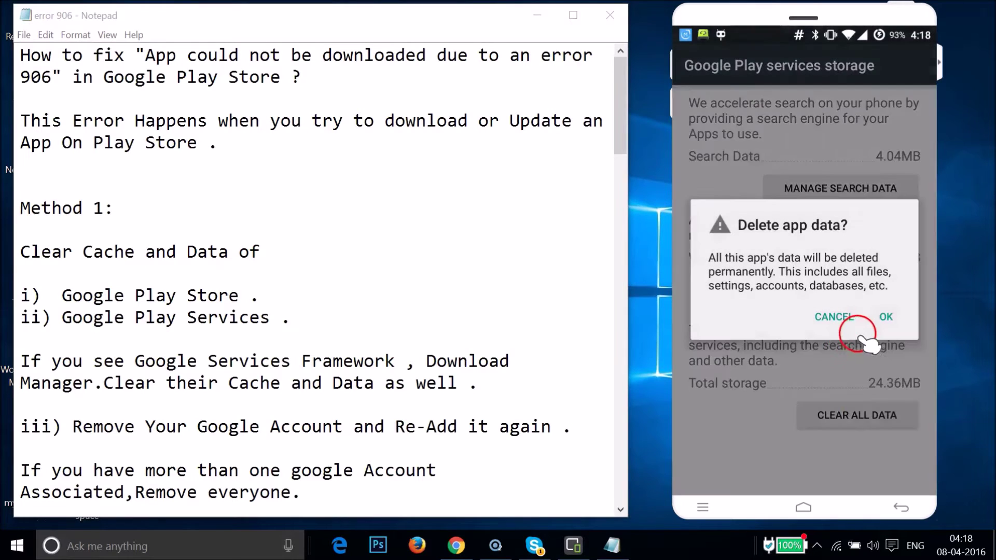
pyautogui.click(885, 317)
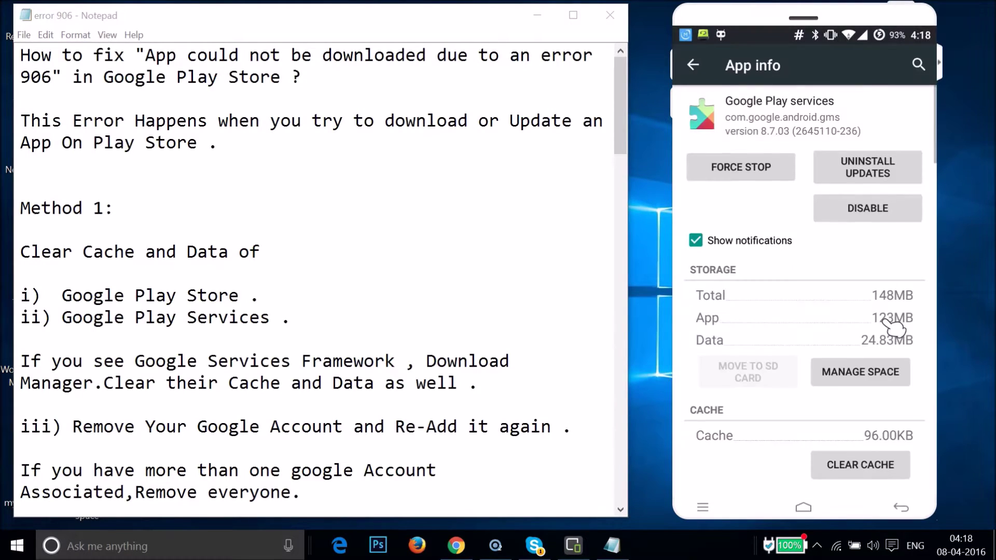
pyautogui.click(697, 67)
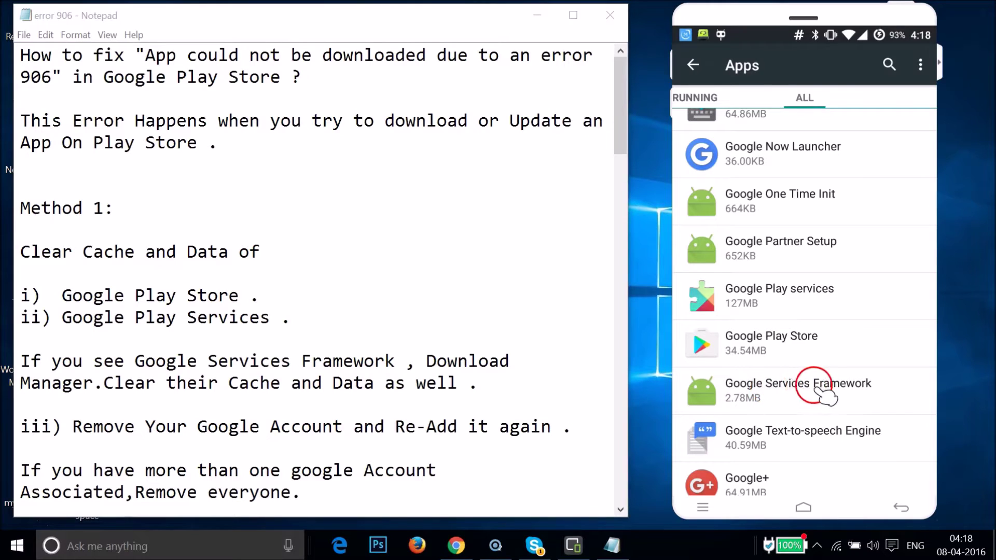
# Step: Clear Google Services Framework's data and cache to 0.00B, then return to the app list
pyautogui.click(822, 396)
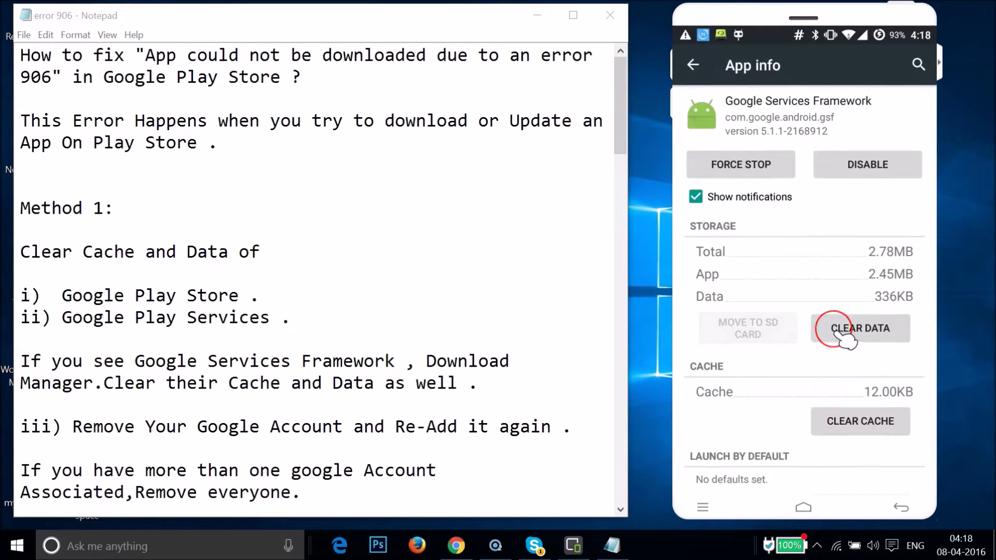
pyautogui.click(840, 334)
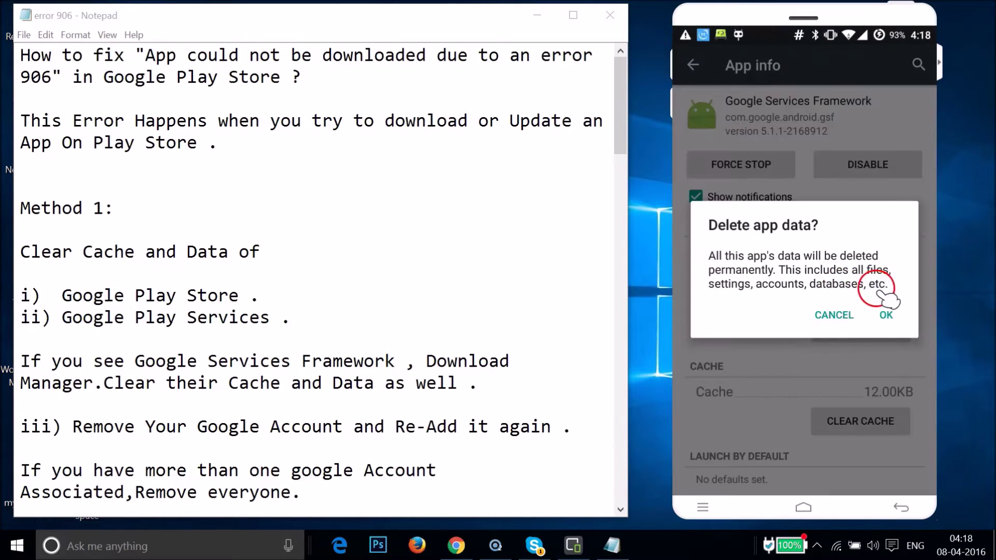
pyautogui.click(887, 315)
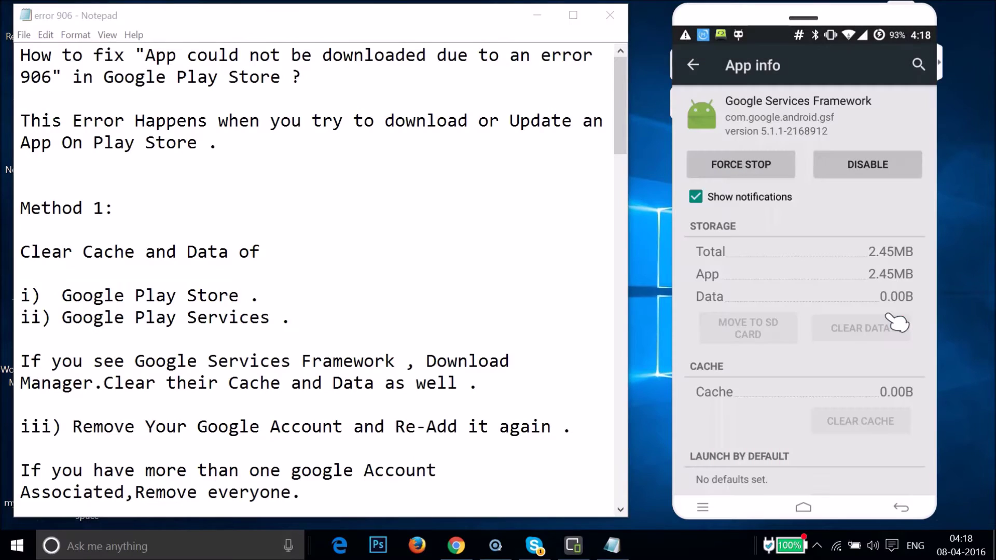
pyautogui.click(692, 66)
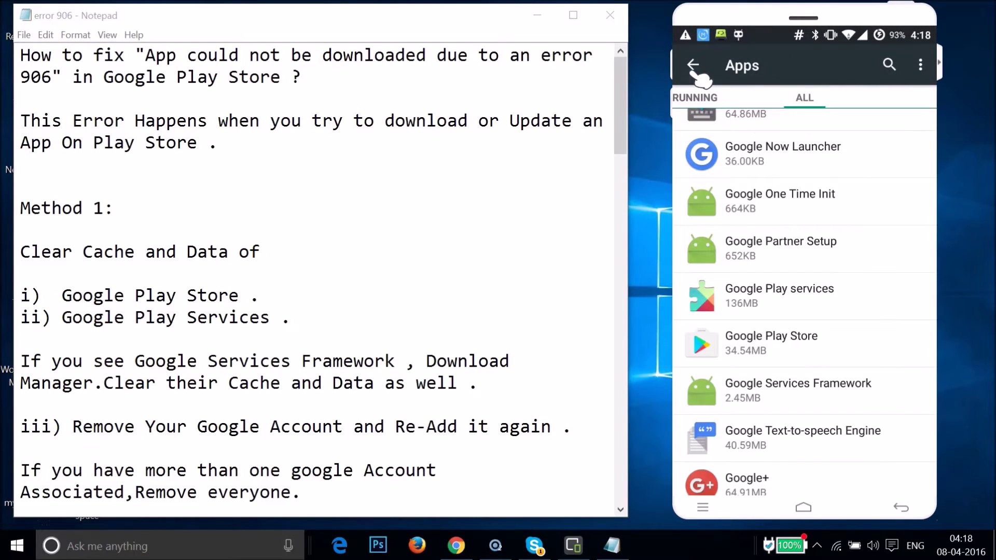
pyautogui.click(862, 305)
# Step: Clear Download Manager's data and cache to 0.00B, then go to the home screen
pyautogui.scroll(15, 874, 313)
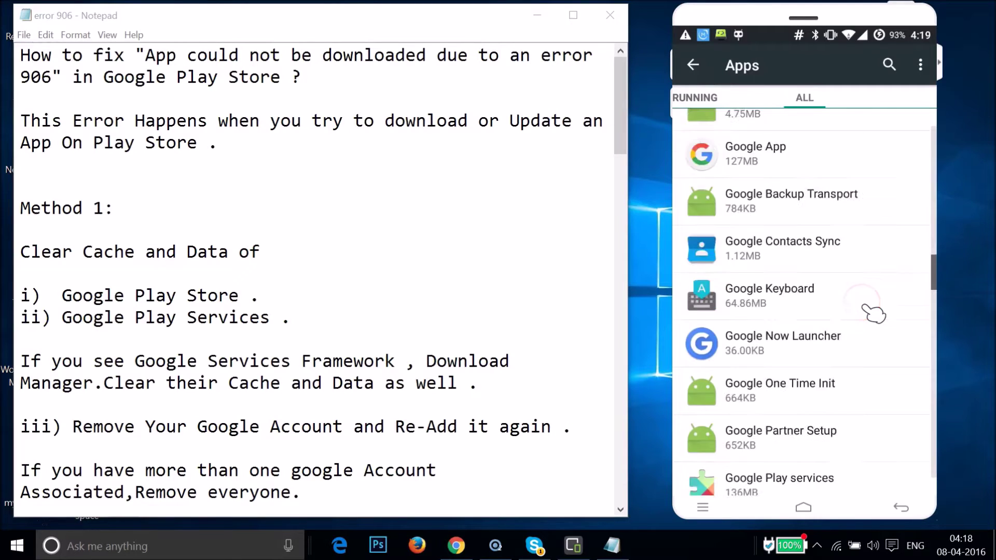
pyautogui.scroll(1, 874, 313)
pyautogui.scroll(-2, 873, 313)
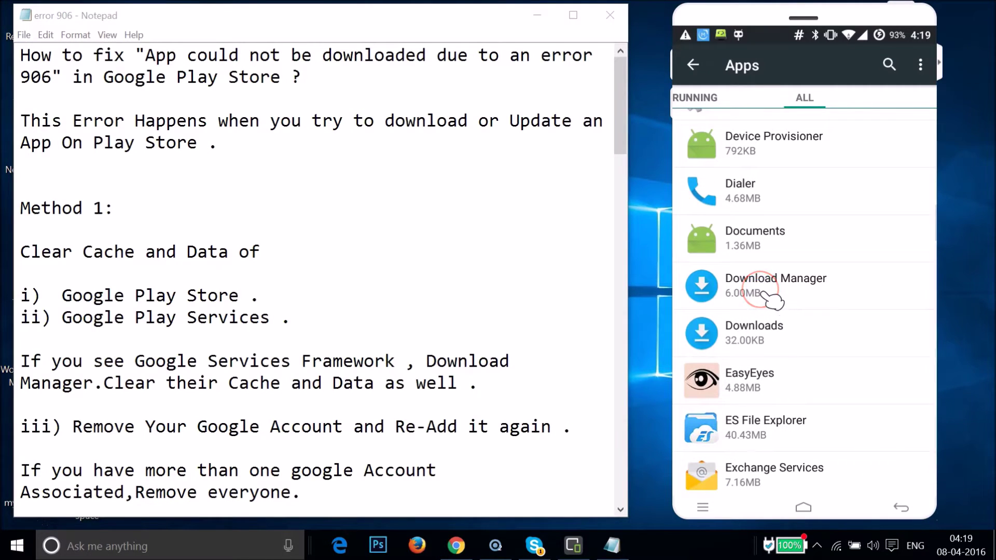
pyautogui.click(855, 329)
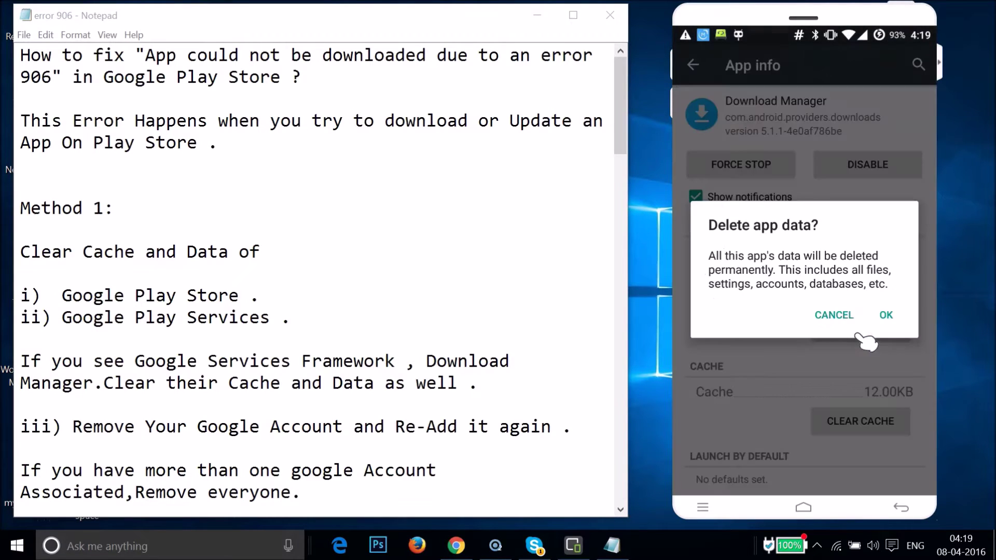
pyautogui.click(885, 315)
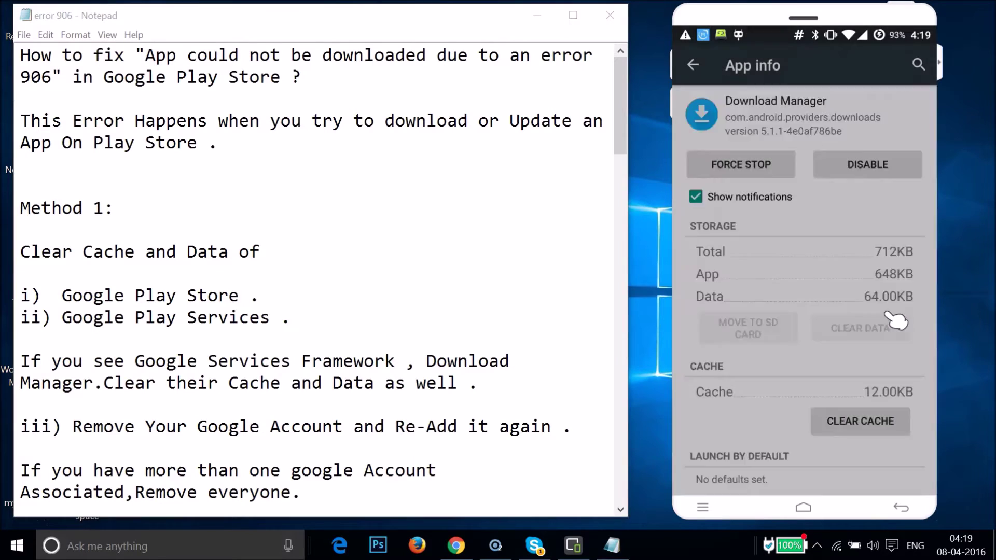
pyautogui.click(398, 419)
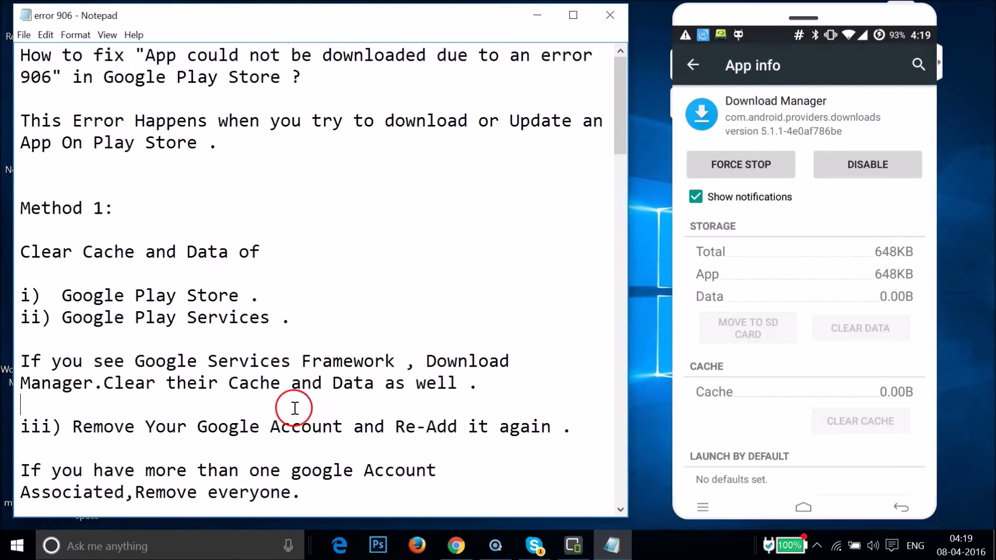
pyautogui.scroll(-3, 291, 405)
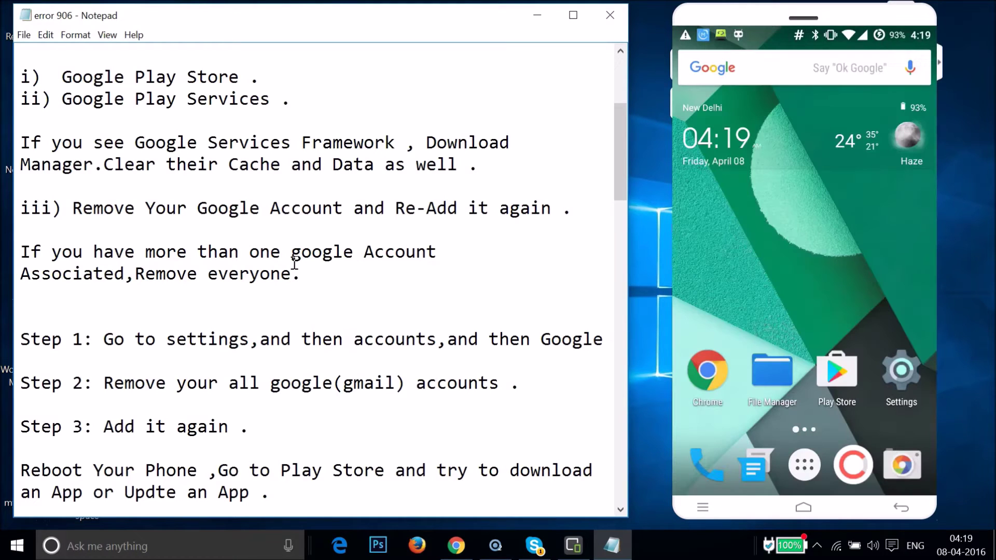
# Step: Remove the Google account under Settings > Accounts, leaving only WhatsApp listed
pyautogui.click(908, 366)
pyautogui.click(911, 370)
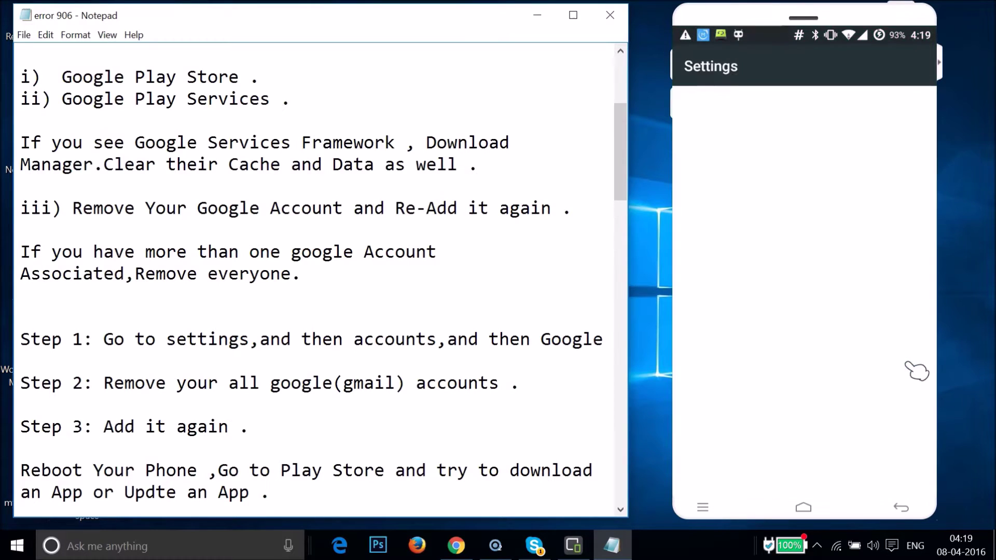
pyautogui.scroll(-10, 834, 324)
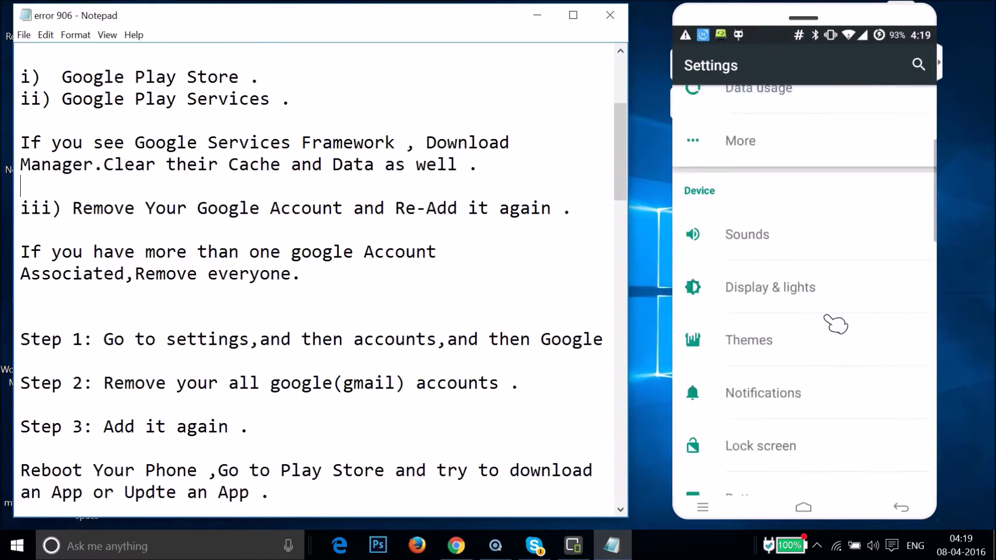
pyautogui.scroll(-7, 834, 324)
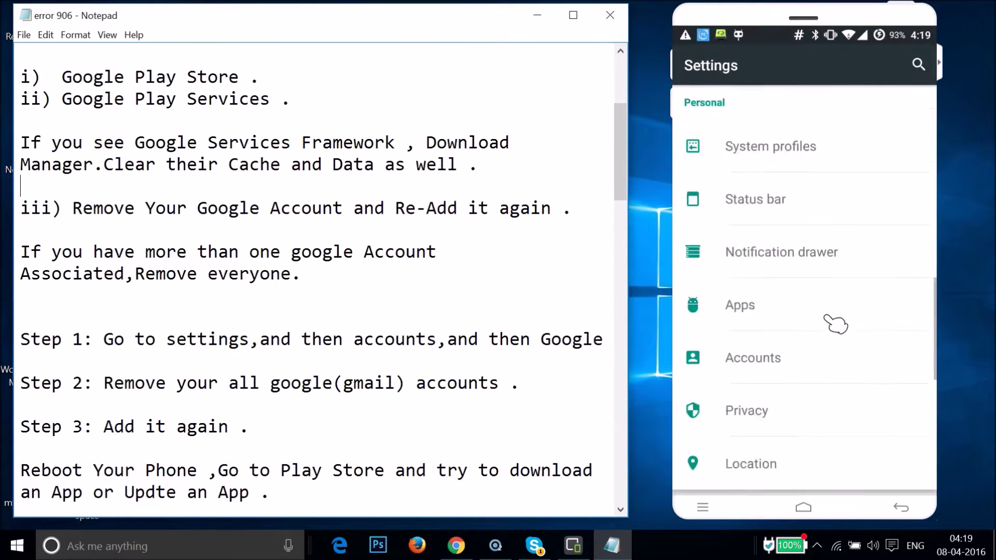
pyautogui.click(753, 213)
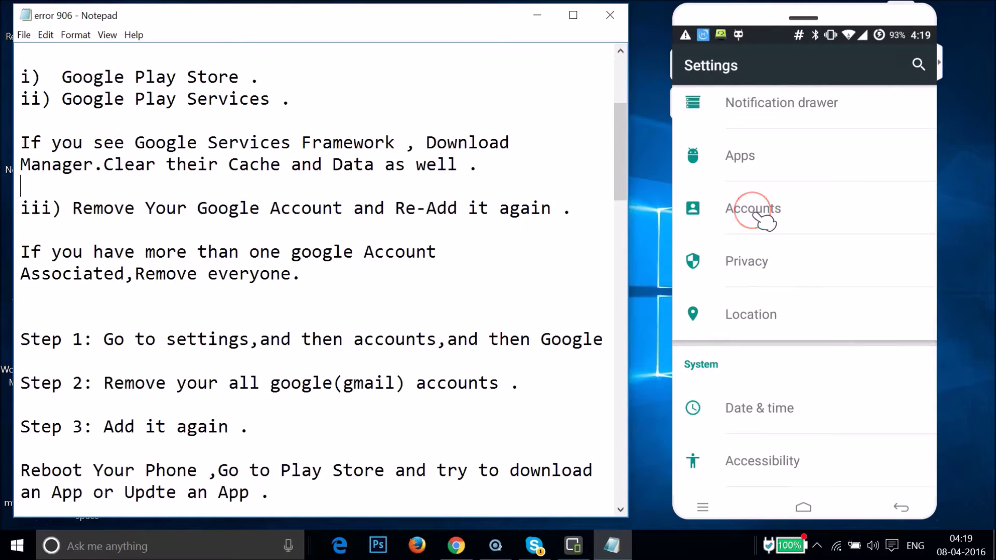
pyautogui.click(766, 105)
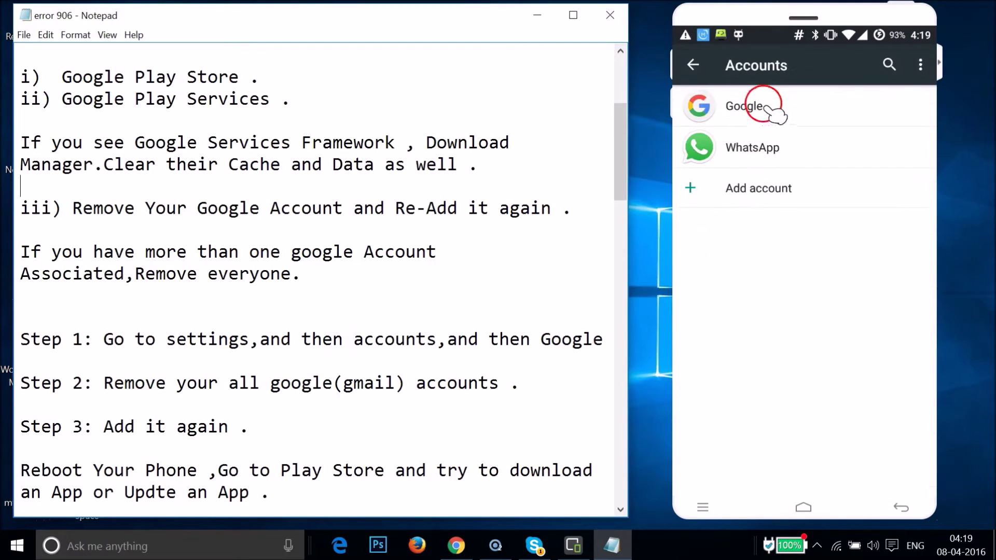
pyautogui.click(799, 125)
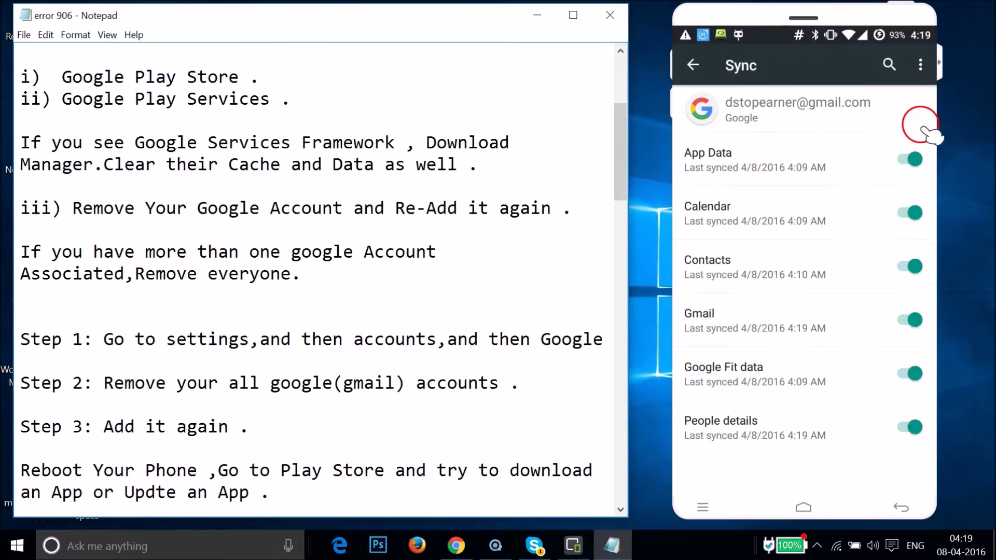
pyautogui.click(920, 64)
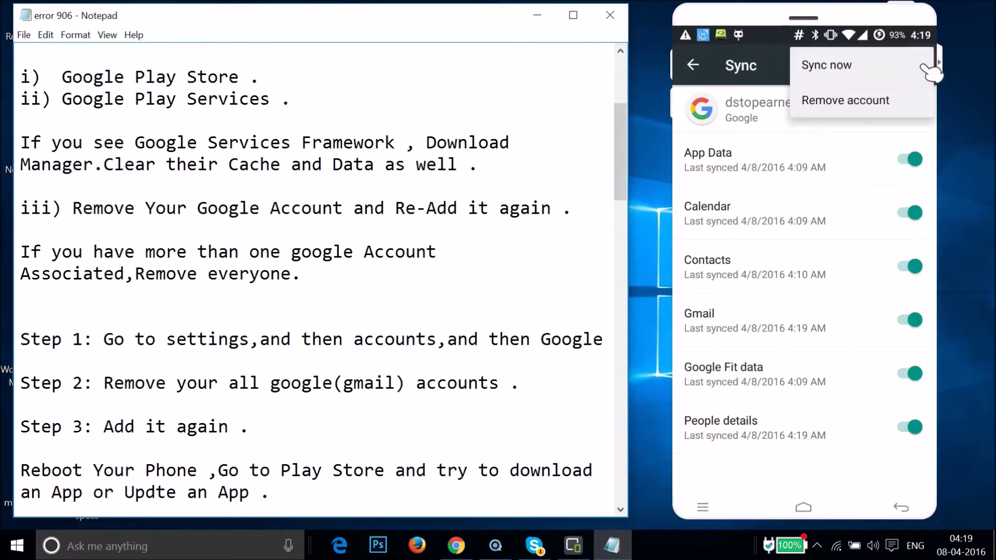
pyautogui.click(843, 97)
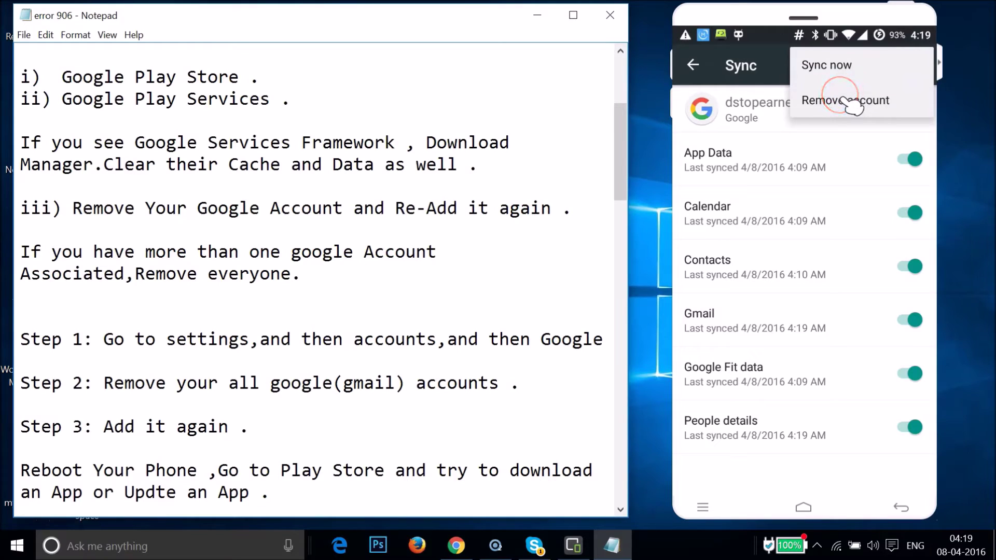
pyautogui.click(829, 313)
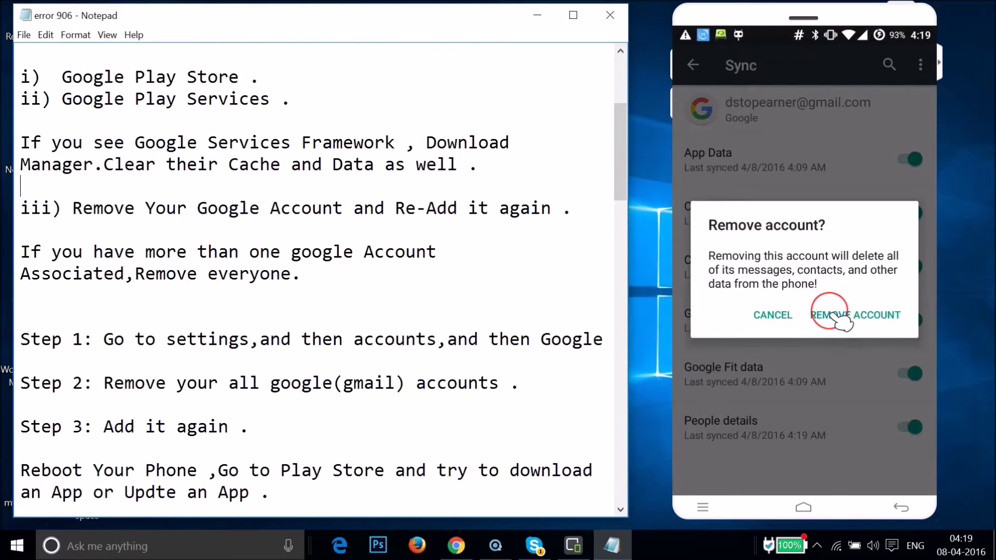
pyautogui.click(778, 195)
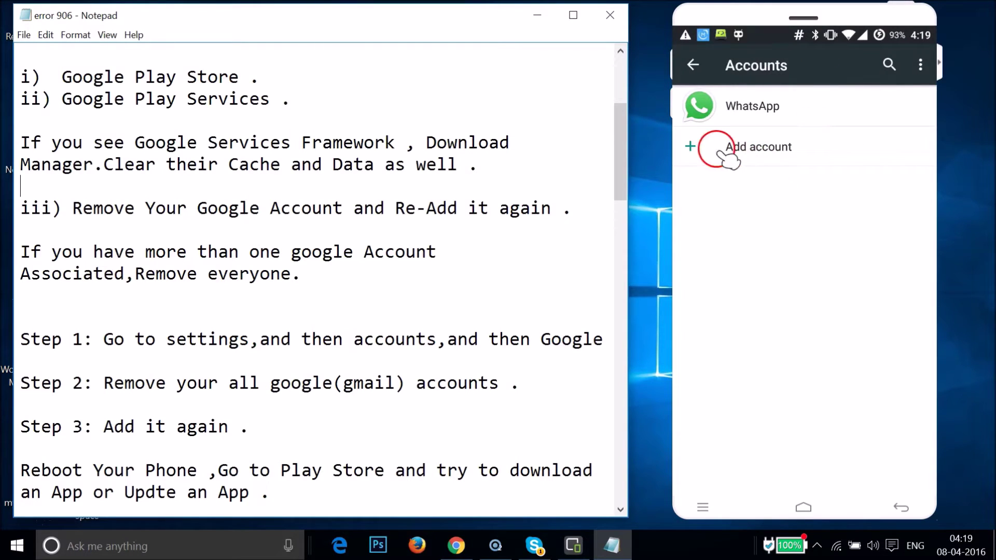
# Step: Add a Google account and enter the account's e-mail address
pyautogui.click(765, 149)
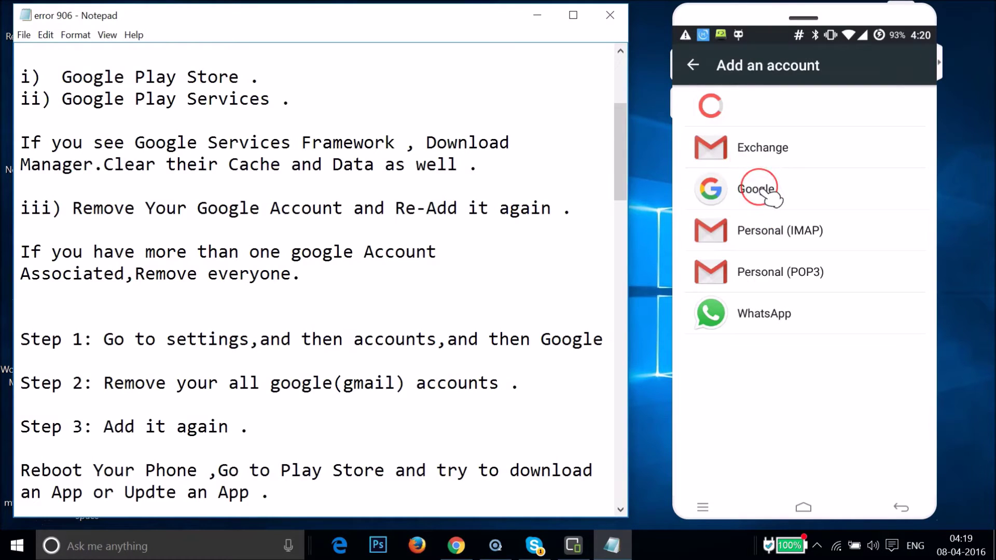
pyautogui.click(761, 191)
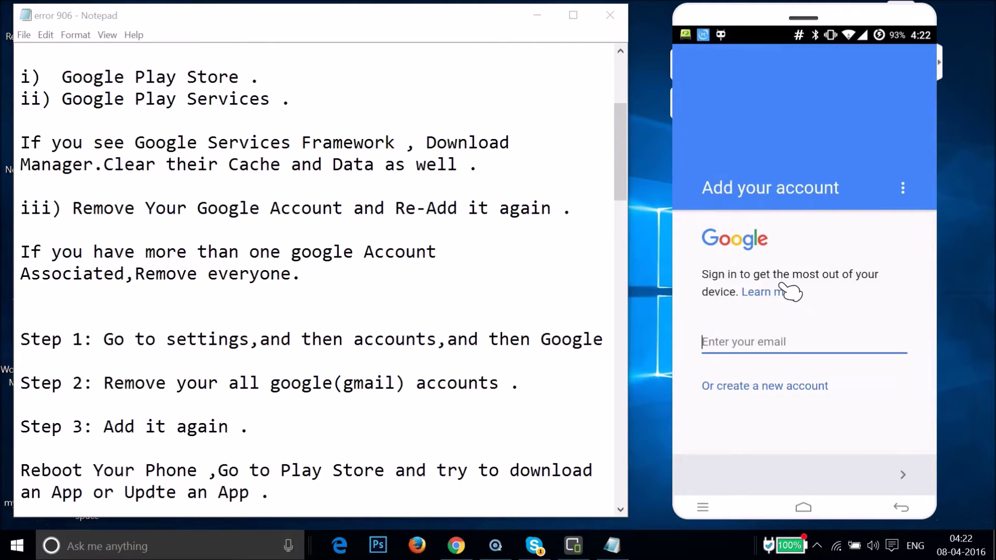
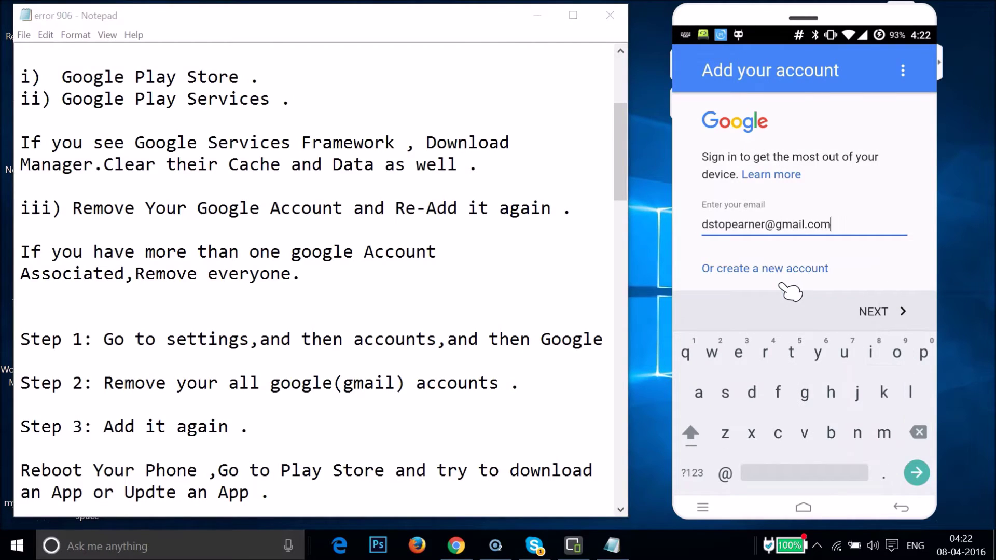
pyautogui.click(886, 309)
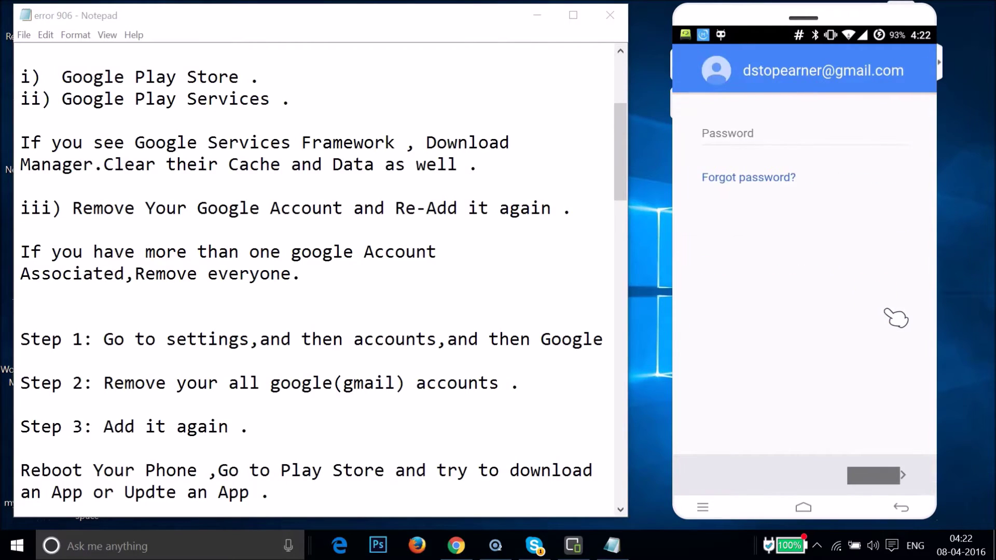
# Step: Enter the account password and sign in
pyautogui.click(772, 127)
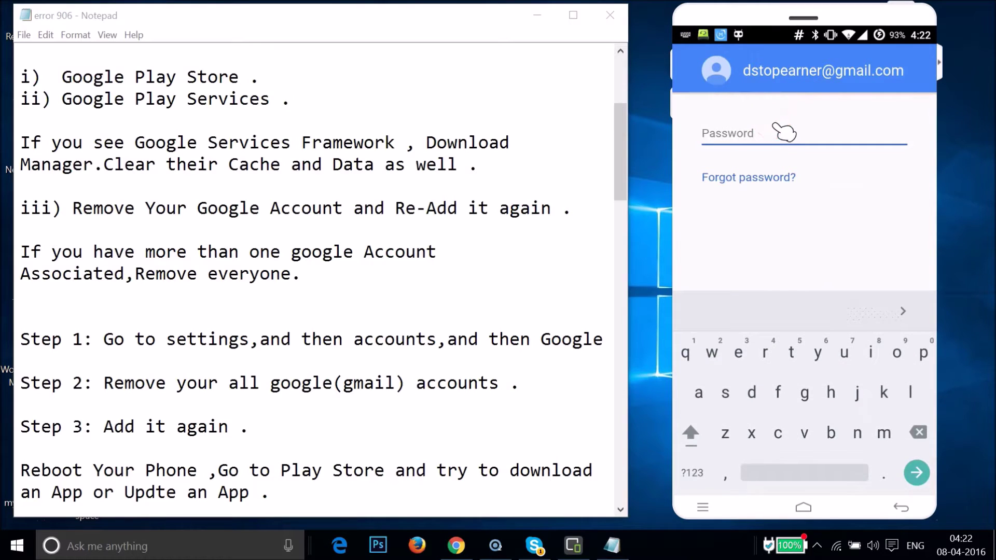
pyautogui.write('•••••••t')
pyautogui.click(841, 294)
pyautogui.click(867, 313)
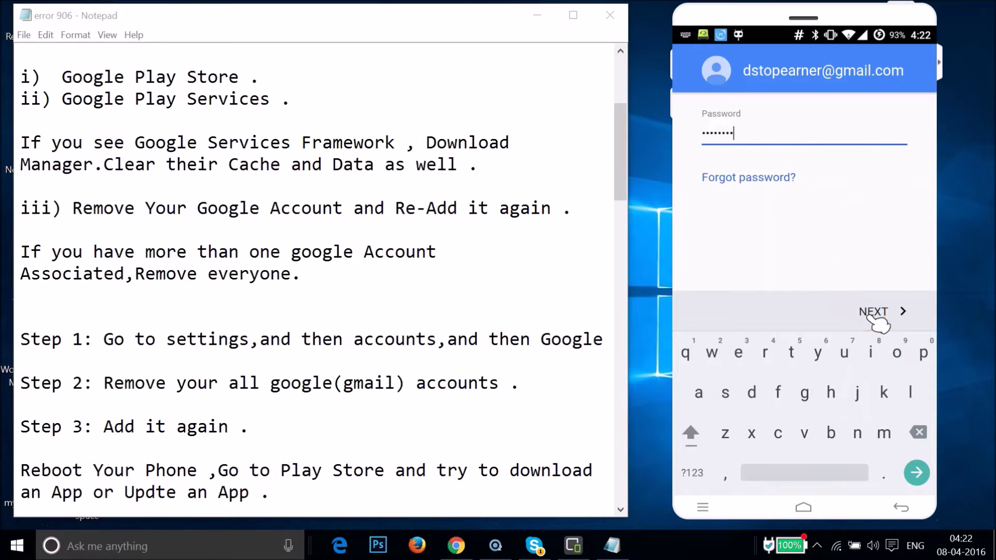
pyautogui.click(854, 312)
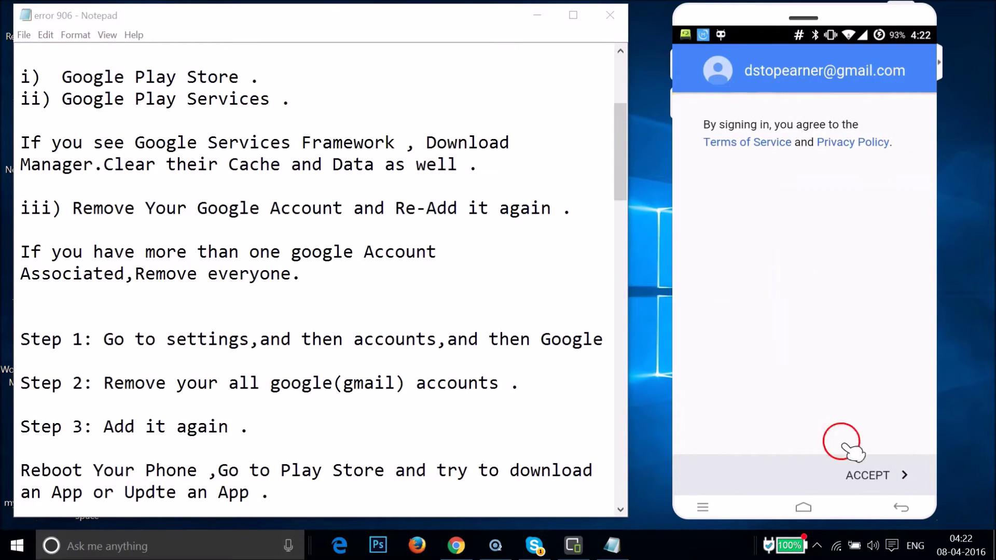
# Step: Accept the Google terms, continue past Google services, and choose No thanks for payment info
pyautogui.click(865, 473)
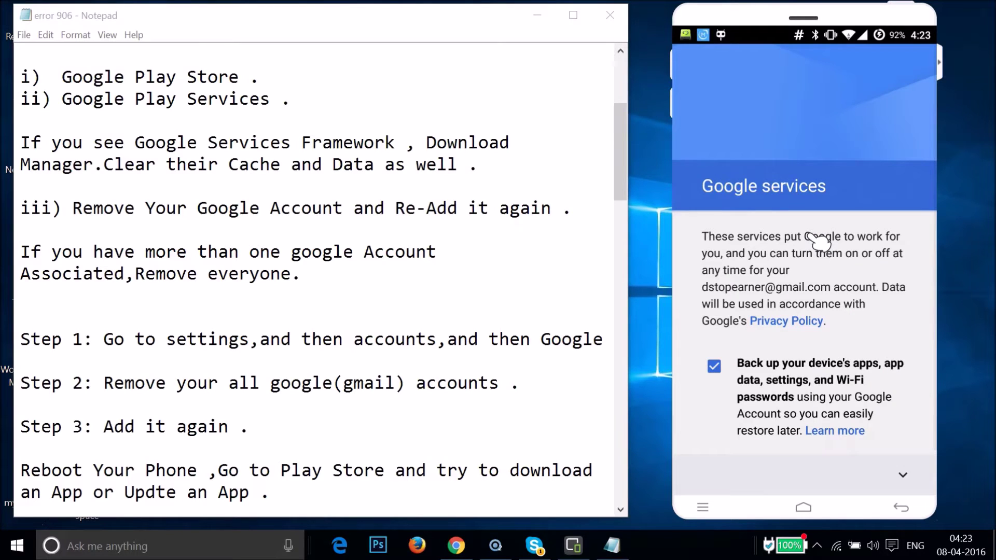
pyautogui.click(903, 474)
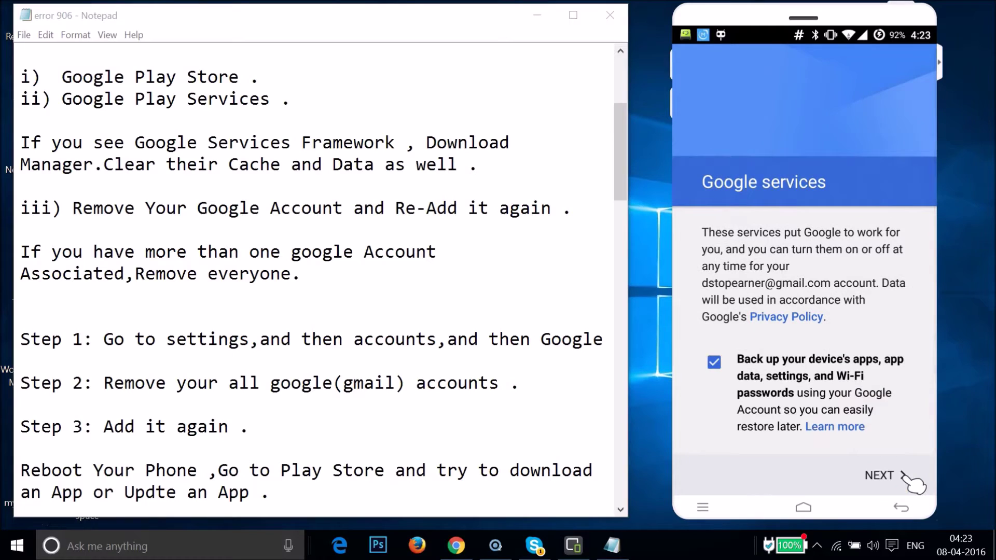
pyautogui.click(903, 474)
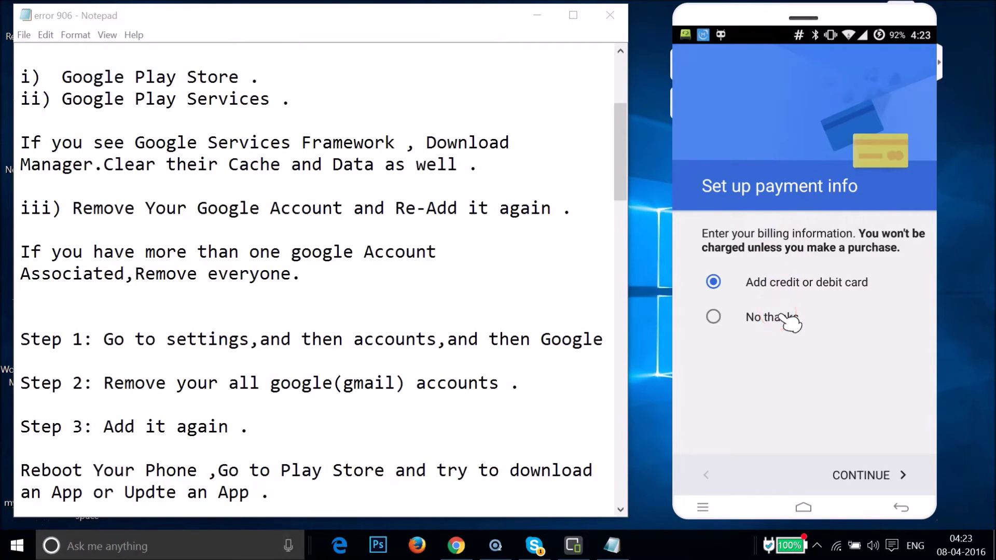
pyautogui.click(784, 317)
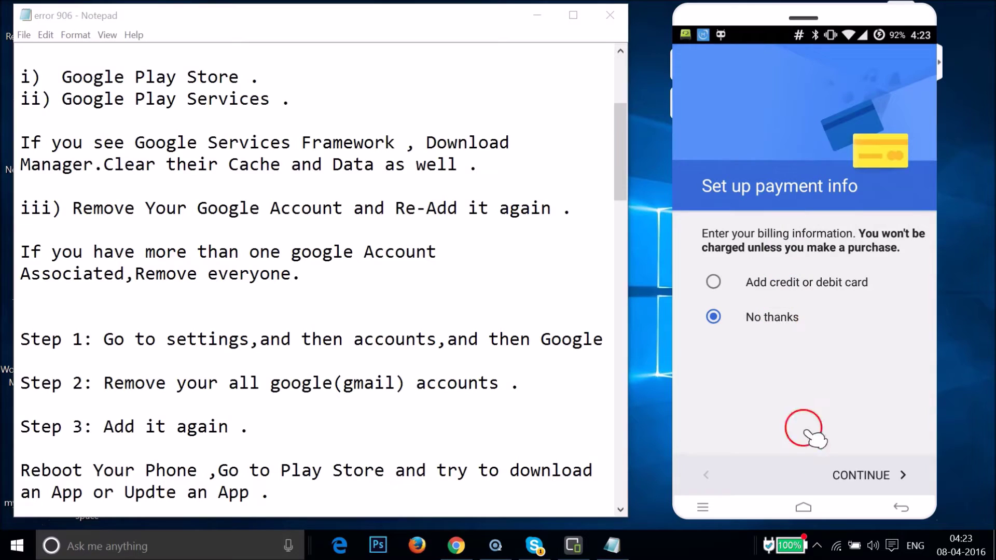
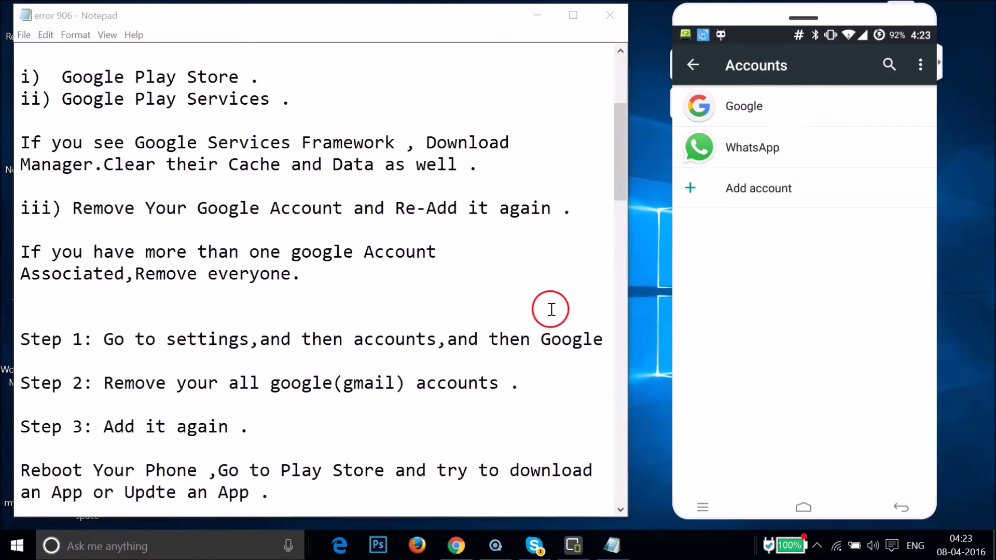
# Step: Scroll the Notepad error 906 guide to the Method 2 and Method 3 sections
pyautogui.click(362, 362)
pyautogui.scroll(-2, 366, 363)
pyautogui.scroll(-2, 366, 363)
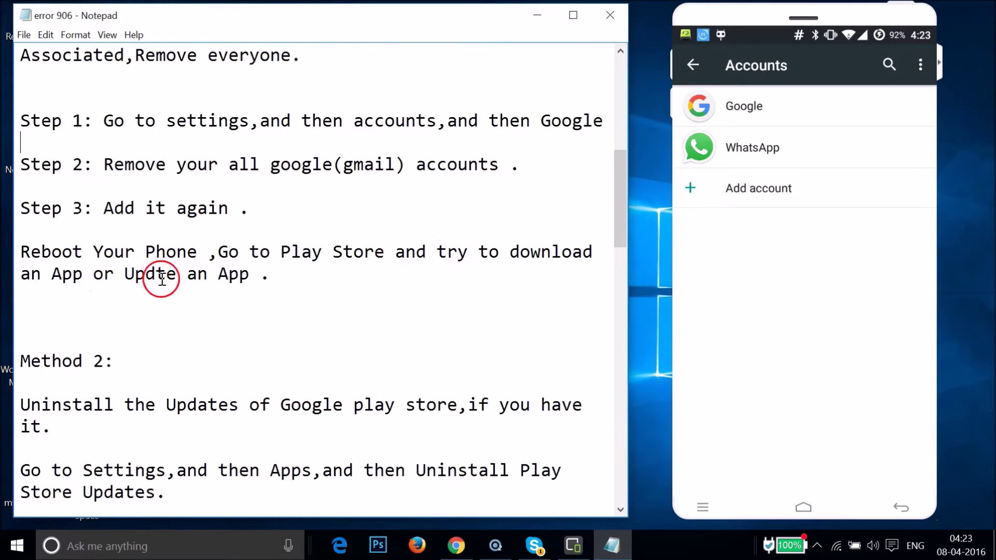
pyautogui.scroll(7, 252, 264)
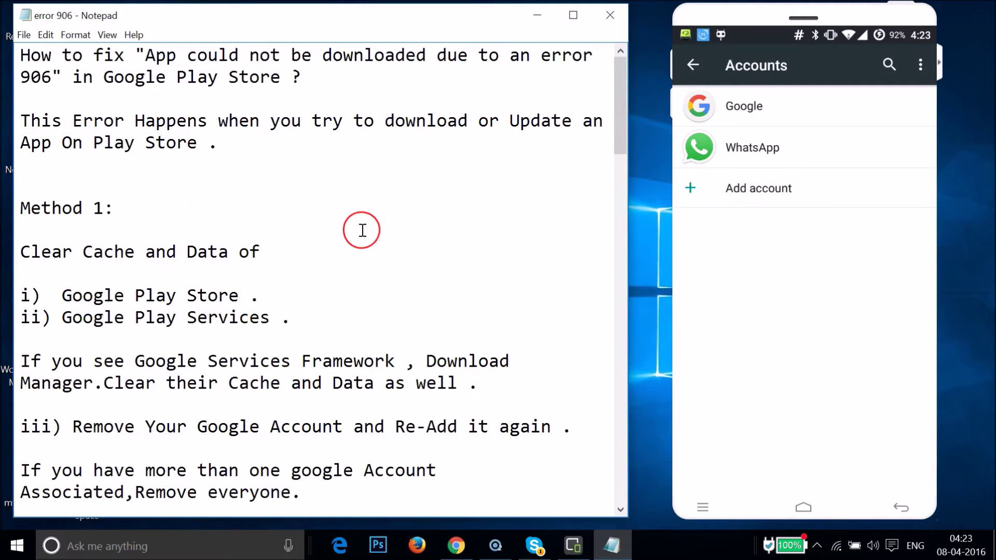
pyautogui.scroll(-8, 362, 230)
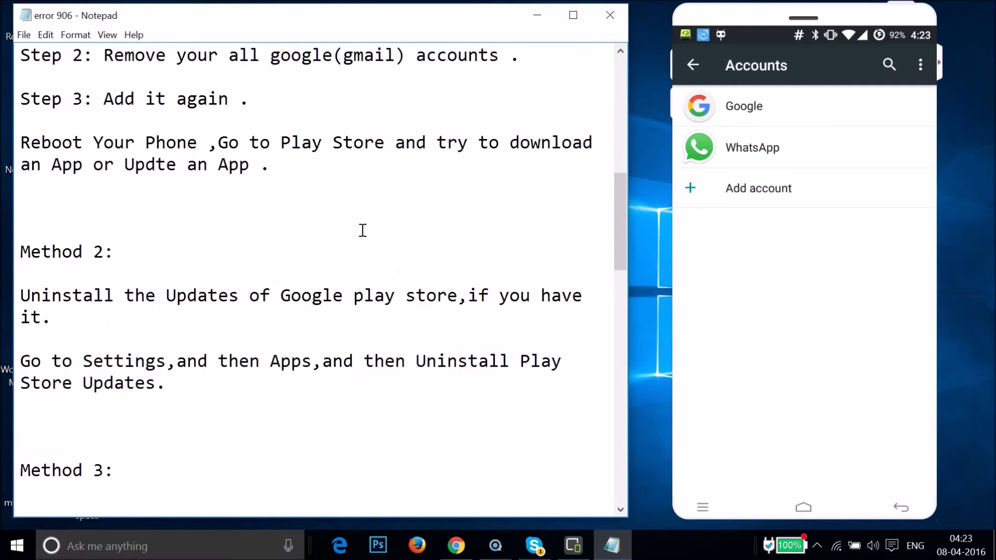
pyautogui.scroll(-2, 362, 231)
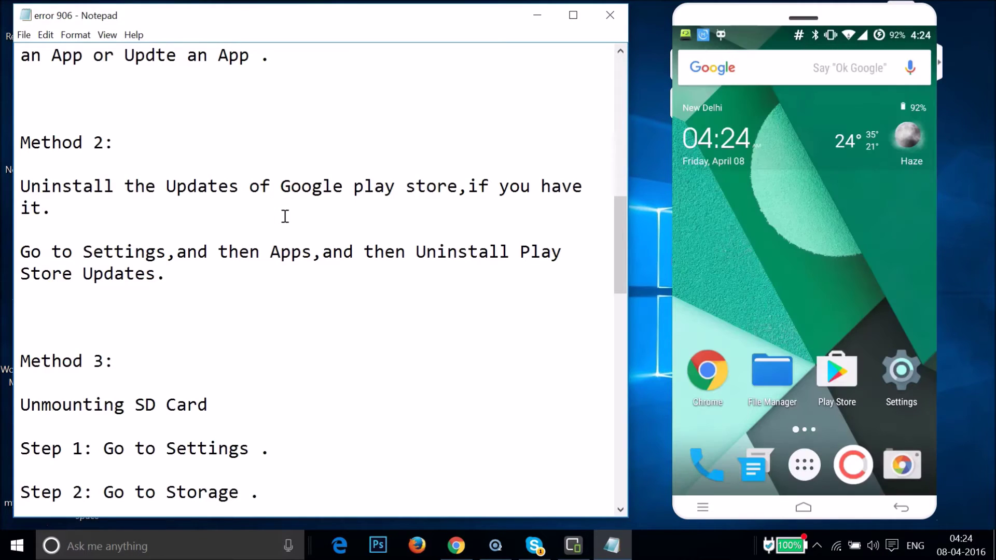
# Step: Open the phone's Settings and go to Apps
pyautogui.click(893, 378)
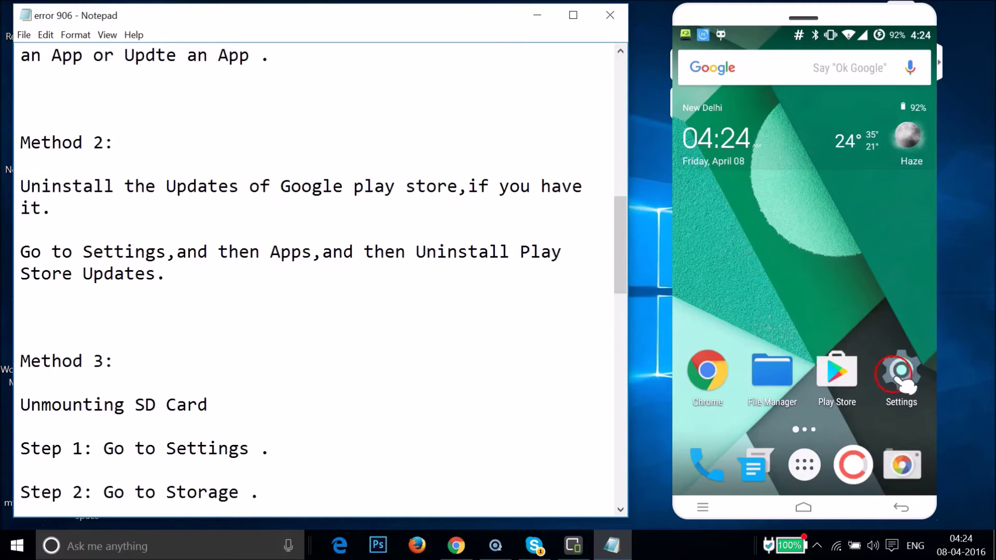
pyautogui.click(837, 355)
pyautogui.scroll(-10, 848, 363)
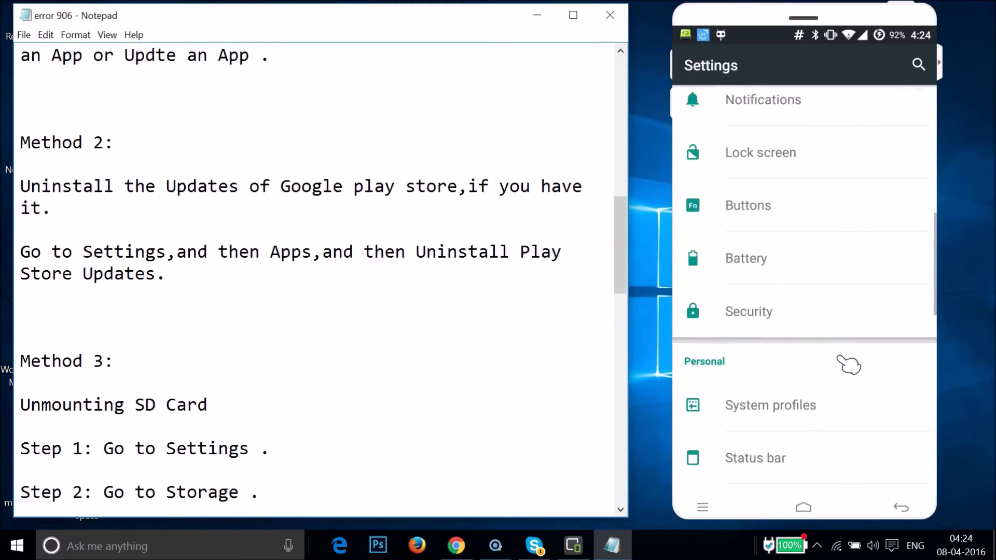
pyautogui.click(763, 239)
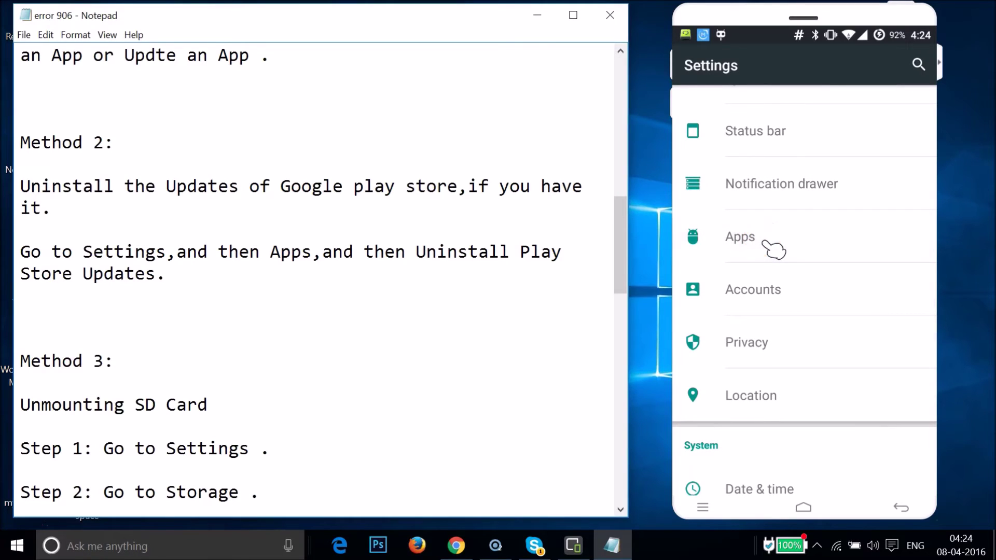
# Step: Switch to the ALL tab and open Google Play Store's App info (version 6.4.12.C-all, 34.58MB)
pyautogui.click(939, 163)
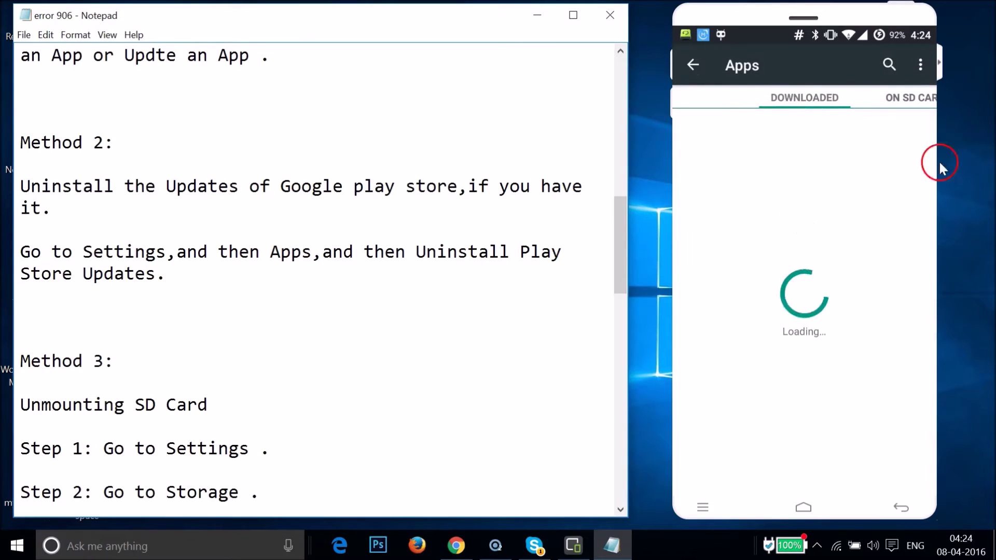
pyautogui.click(928, 102)
pyautogui.click(928, 102)
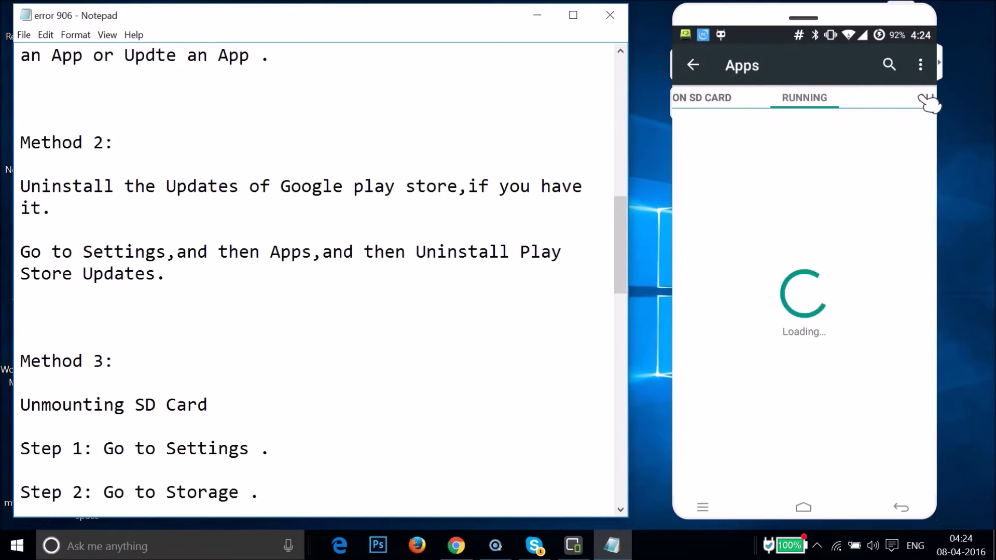
pyautogui.click(928, 102)
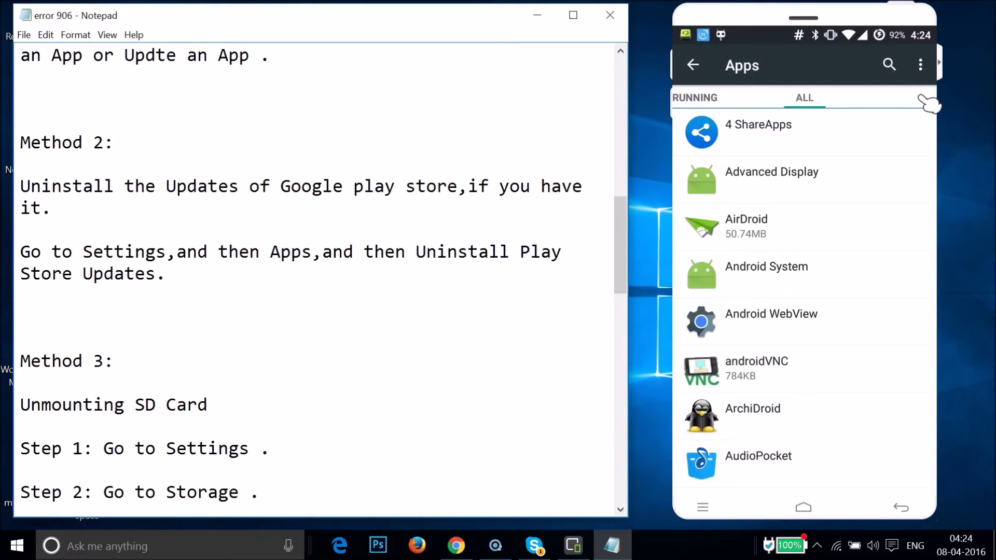
pyautogui.scroll(-5, 877, 267)
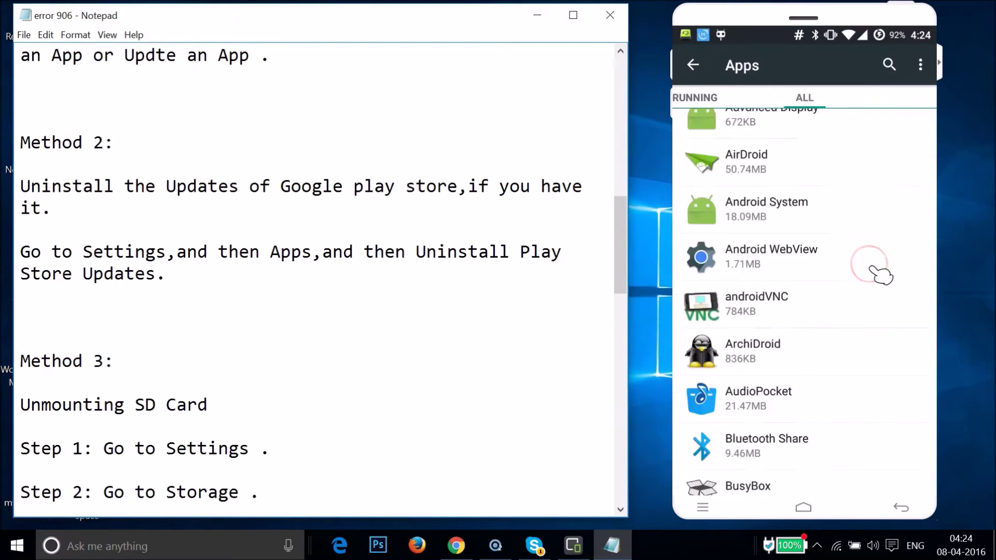
pyautogui.scroll(-10, 876, 270)
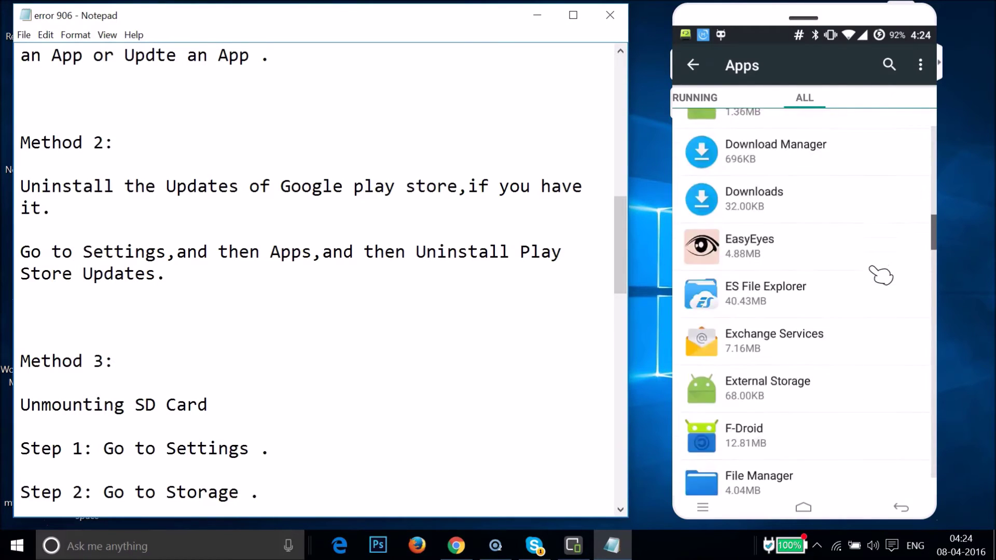
pyautogui.scroll(-10, 880, 275)
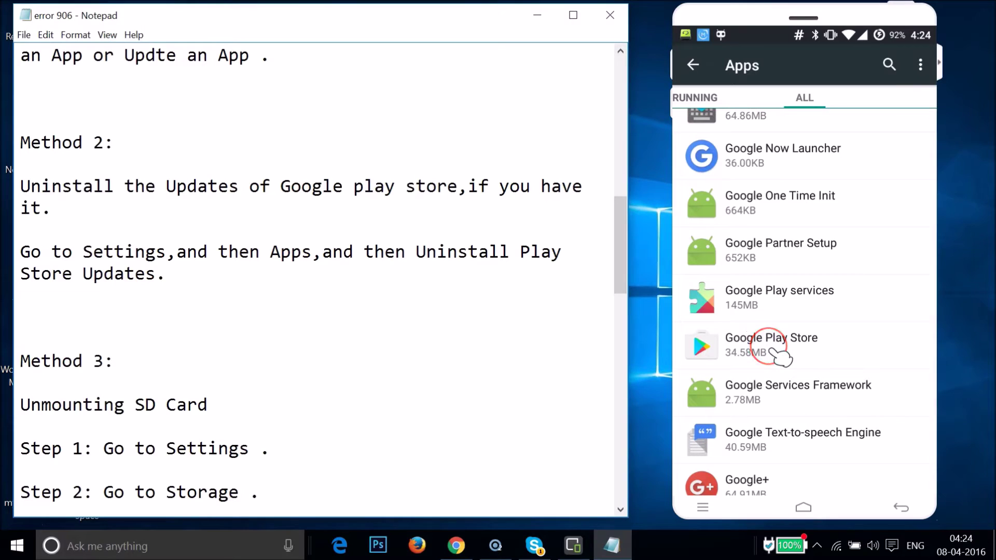
pyautogui.click(781, 357)
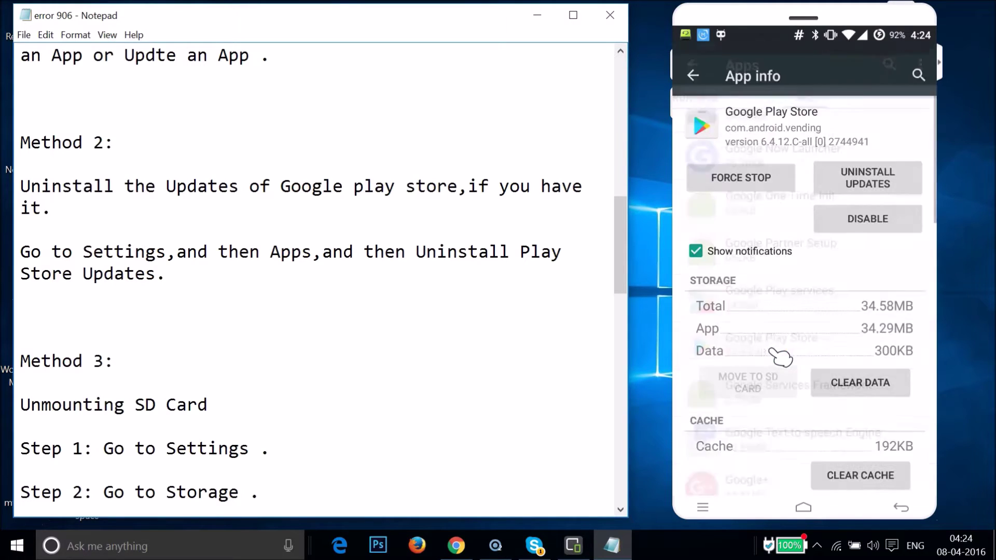
# Step: Uninstall Google Play Store's updates, confirming both dialogs to restore version 5.12.10
pyautogui.click(879, 172)
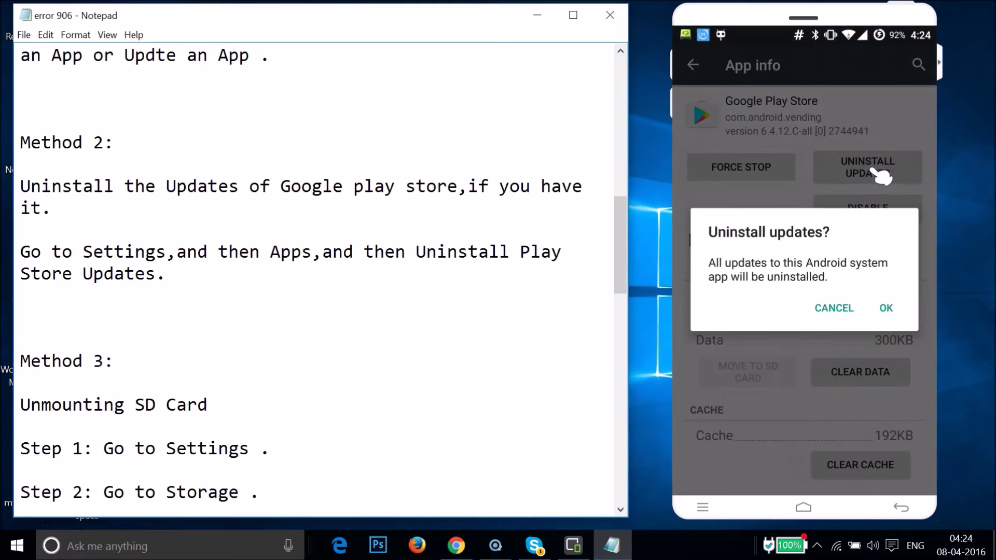
pyautogui.click(887, 310)
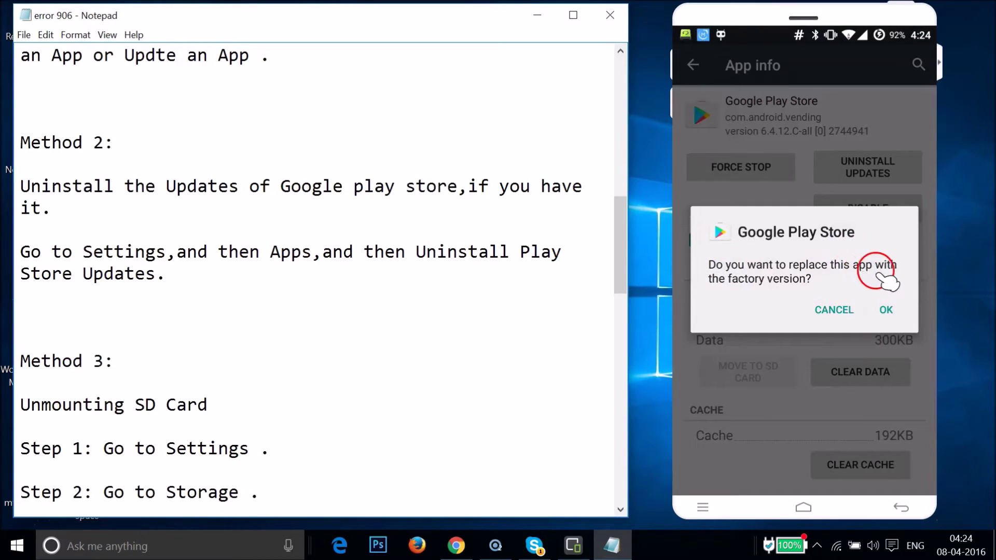
pyautogui.click(888, 310)
# Step: Close Android Settings back to the home screen and return to the Notepad instructions
pyautogui.click(761, 182)
pyautogui.click(789, 133)
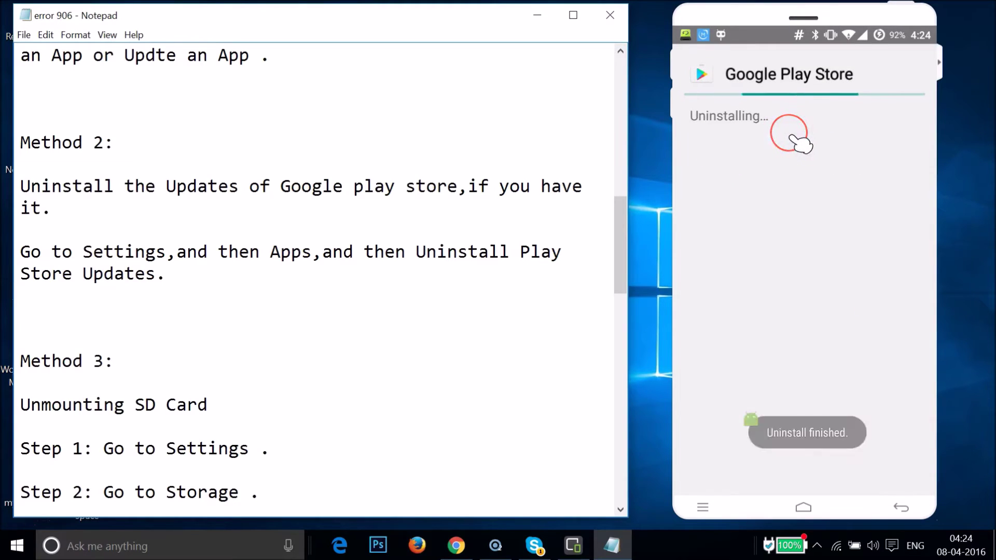
pyautogui.moveTo(789, 173)
pyautogui.mouseDown()
pyautogui.moveTo(804, 240)
pyautogui.moveTo(768, 242)
pyautogui.mouseUp()
pyautogui.click(511, 210)
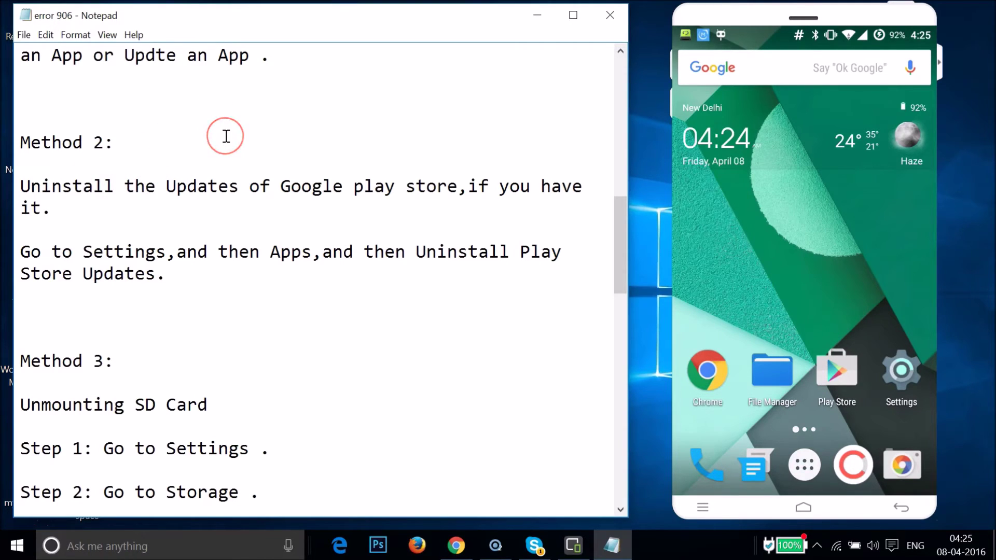
# Step: Reopen Settings and go to Storage, showing 11.35GB internal with 5.38GB available
pyautogui.scroll(-3, 234, 262)
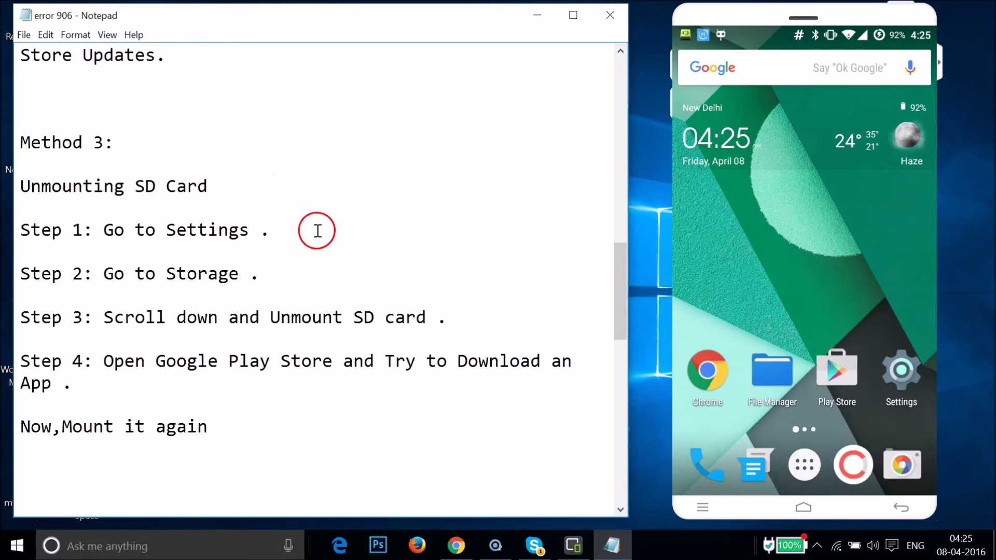
pyautogui.click(909, 374)
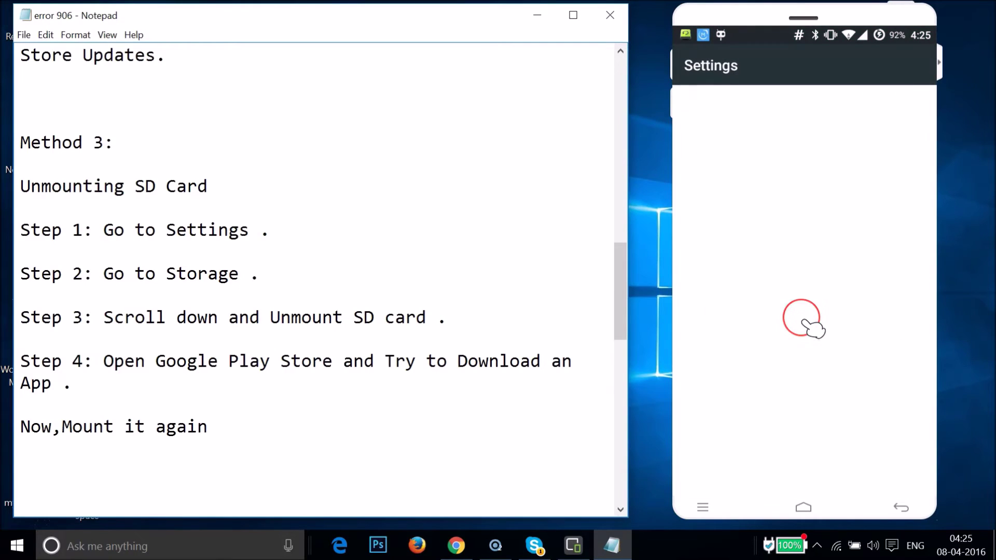
pyautogui.scroll(-10, 814, 327)
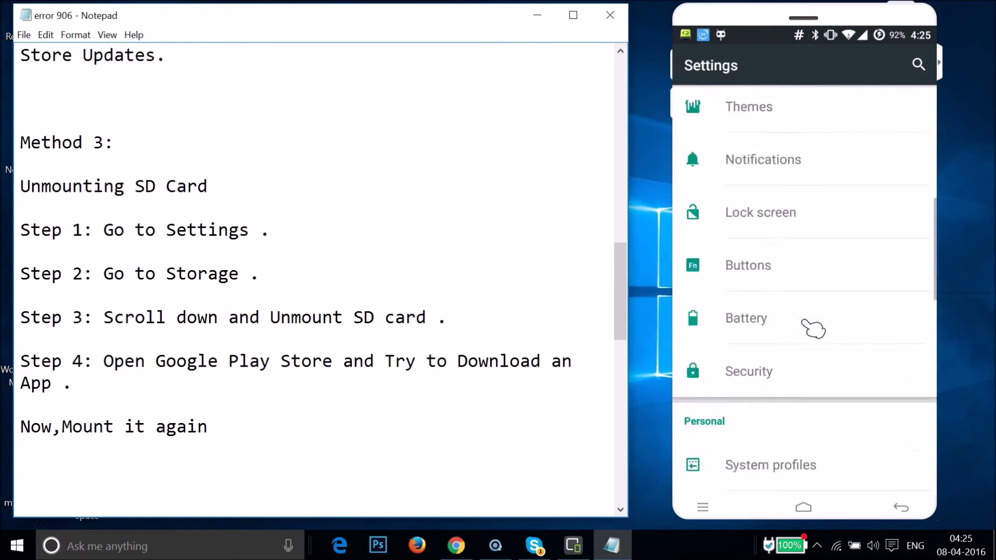
pyautogui.scroll(-10, 813, 328)
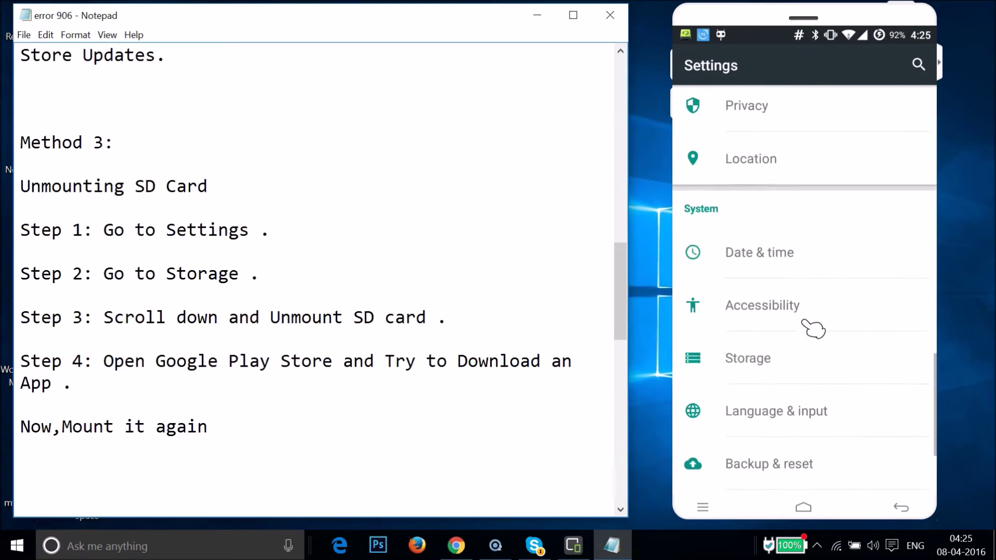
pyautogui.click(766, 217)
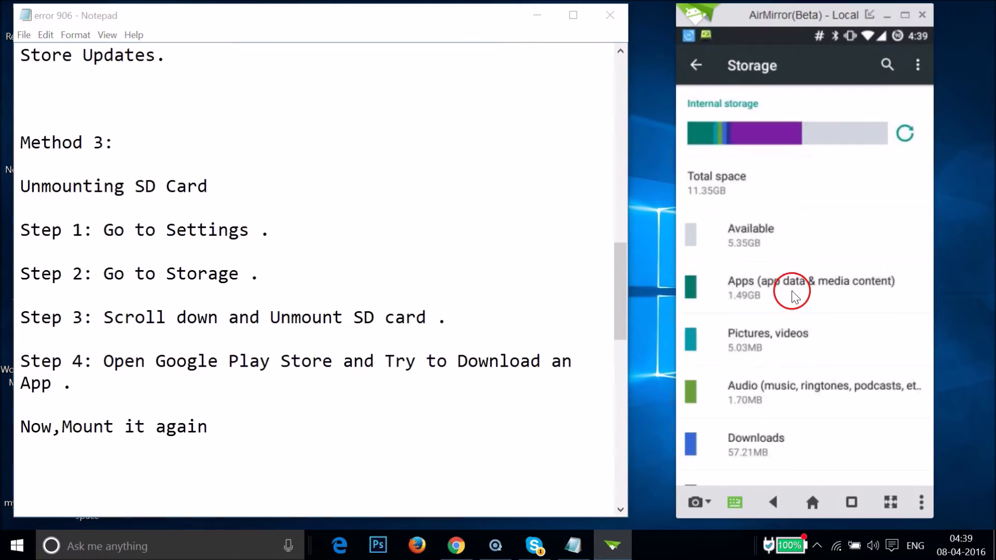
# Step: Scroll to the SD card section and unmount the SD card, confirming with OK
pyautogui.scroll(-5, 788, 286)
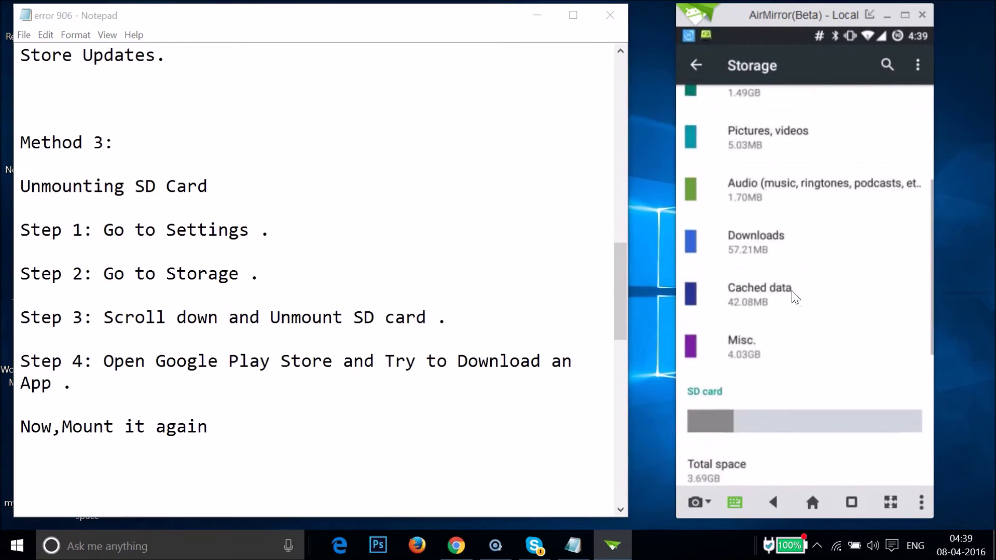
pyautogui.scroll(-2, 795, 297)
pyautogui.scroll(-3, 795, 297)
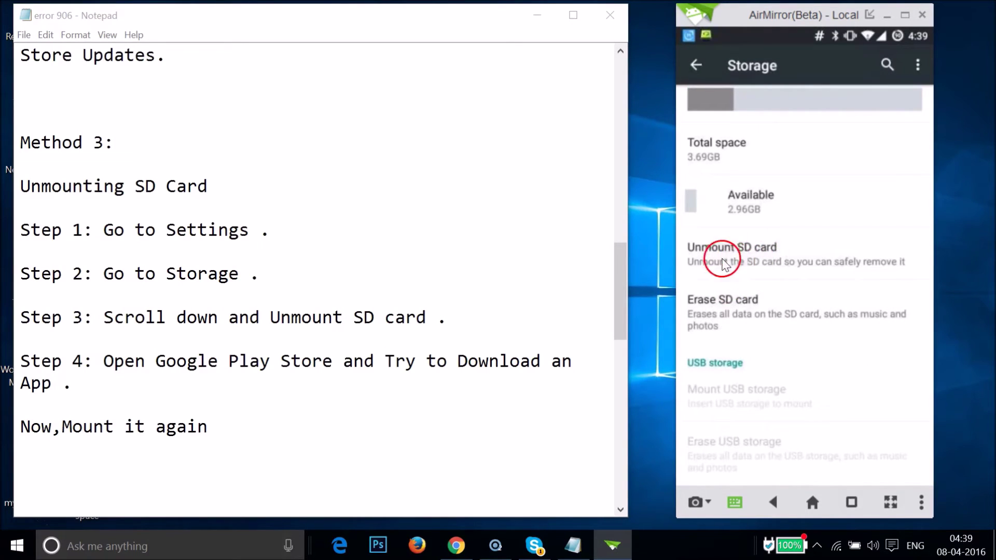
pyautogui.click(776, 262)
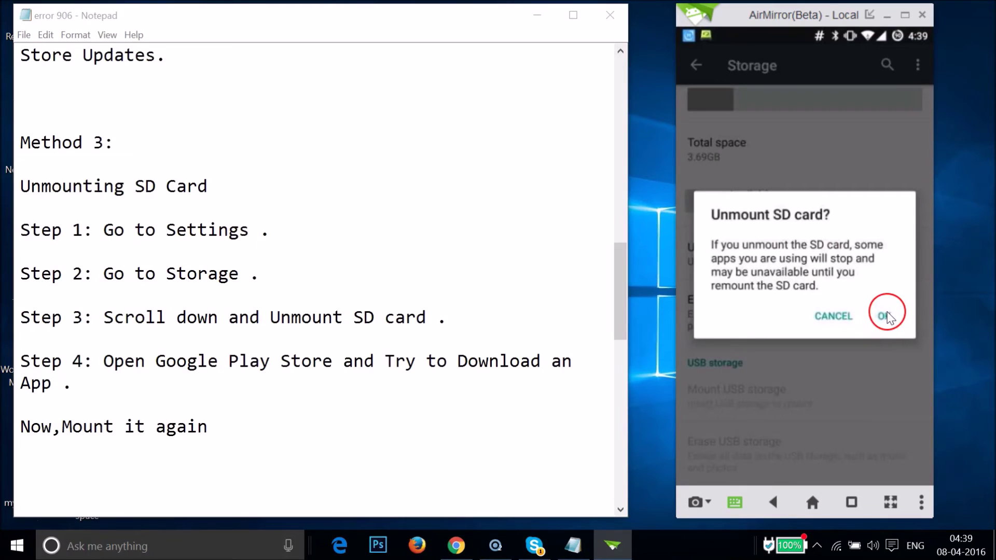
pyautogui.click(884, 316)
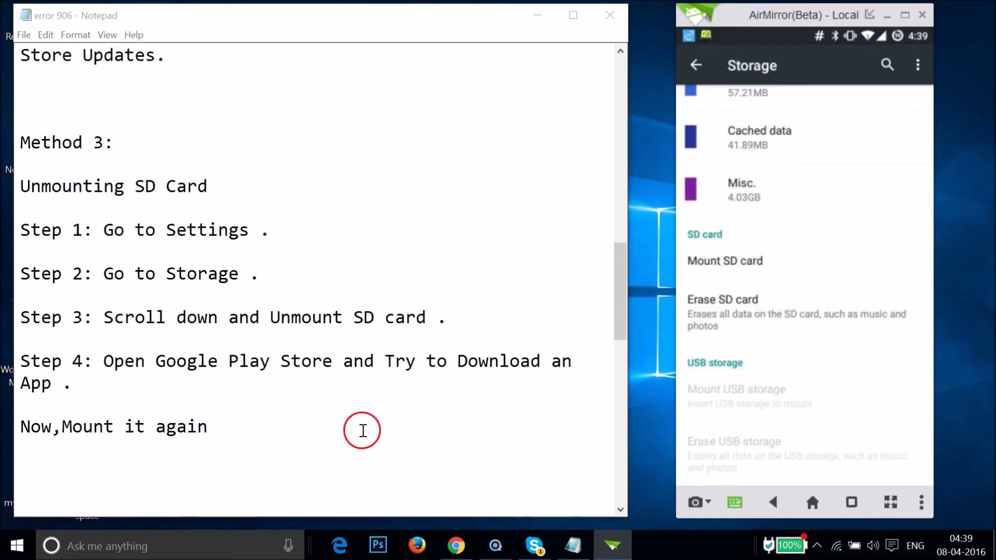
# Step: Remount the SD card, showing 2.96GB free of 3.69GB, then return to the home screen
pyautogui.click(726, 262)
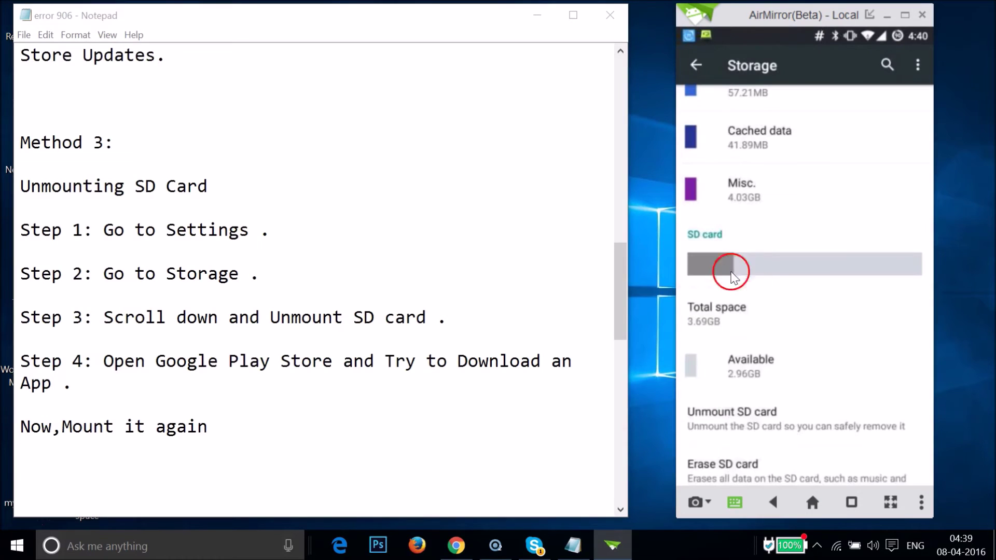
pyautogui.scroll(-3, 808, 344)
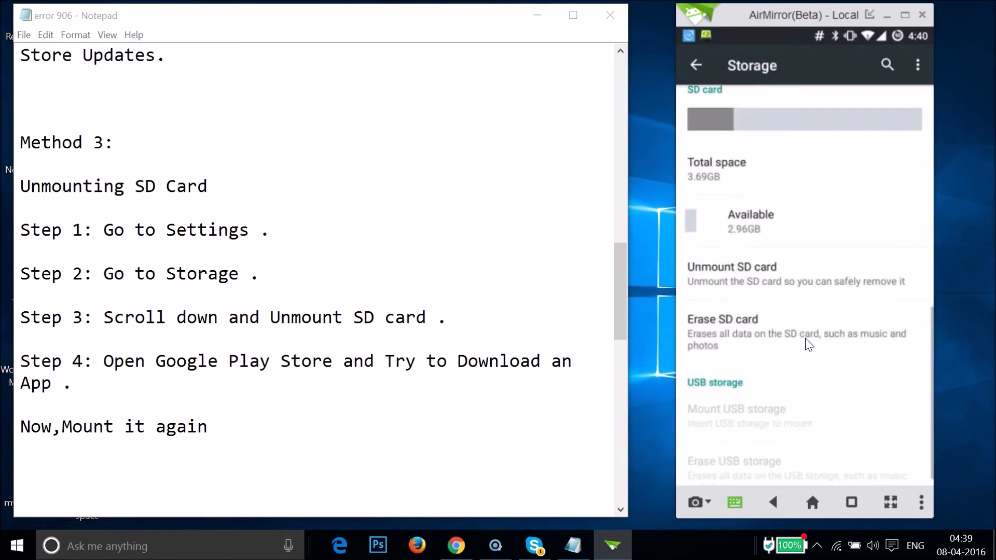
pyautogui.click(765, 285)
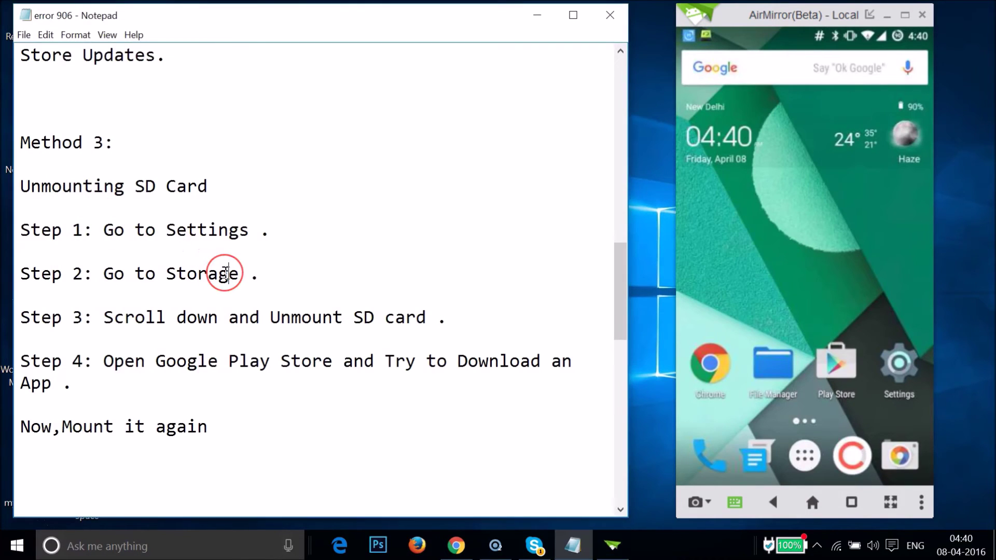
pyautogui.scroll(-5, 223, 273)
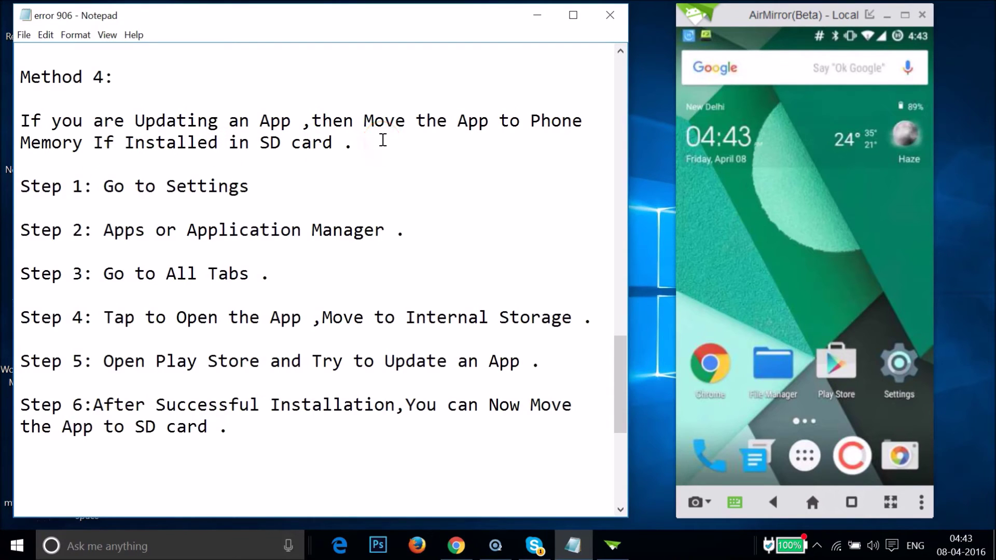
# Step: Reopen Settings from the home screen and go to the Apps list under Personal
pyautogui.click(898, 365)
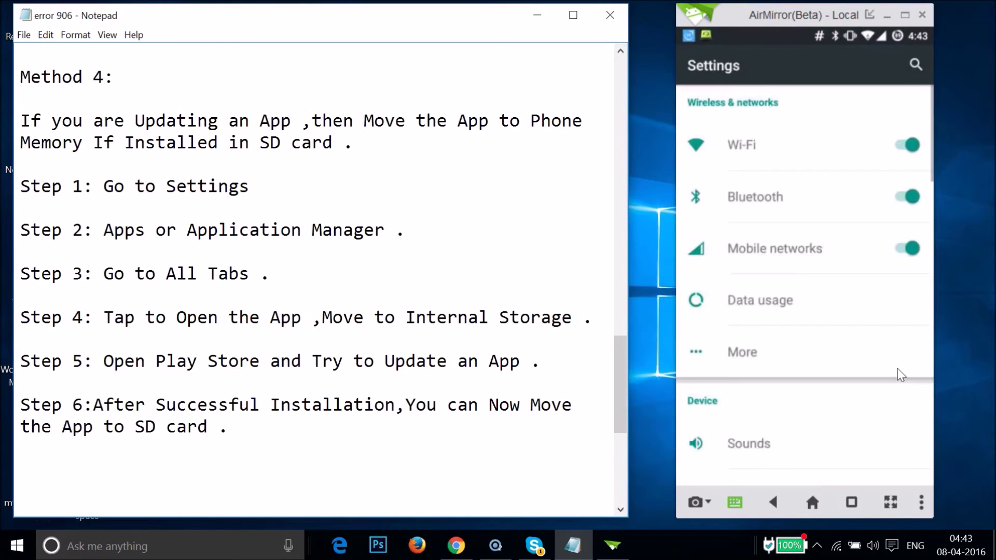
pyautogui.scroll(-9, 901, 374)
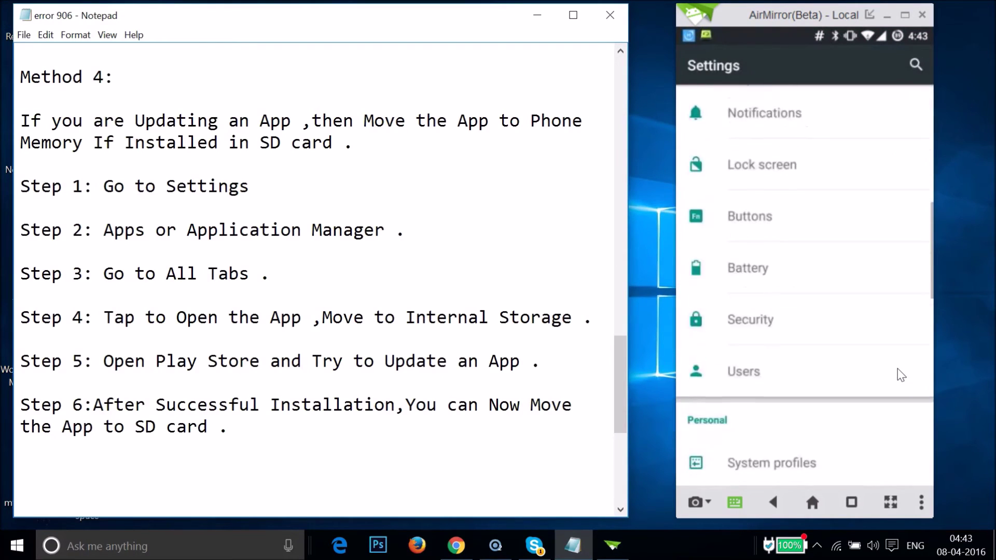
pyautogui.scroll(-6, 900, 374)
pyautogui.scroll(-1, 901, 374)
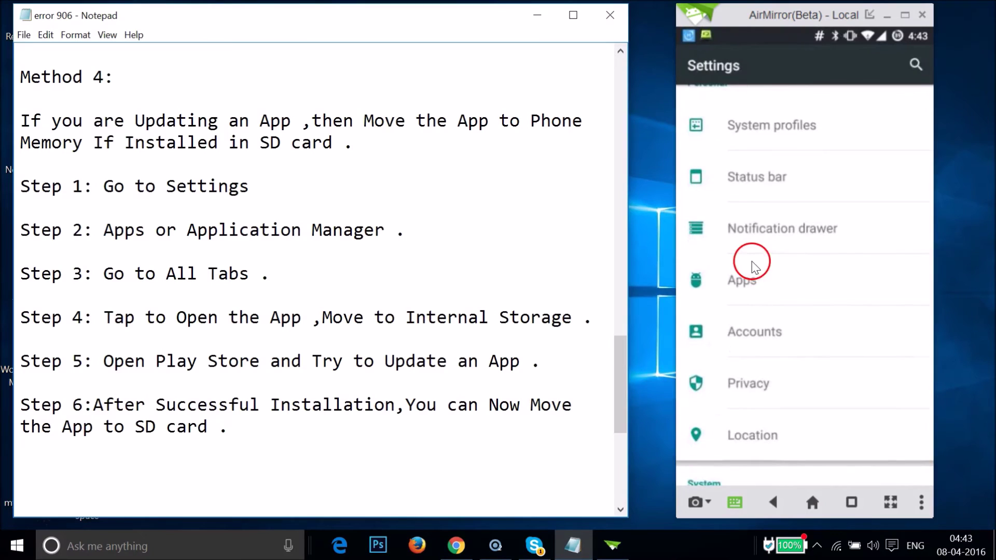
pyautogui.click(770, 280)
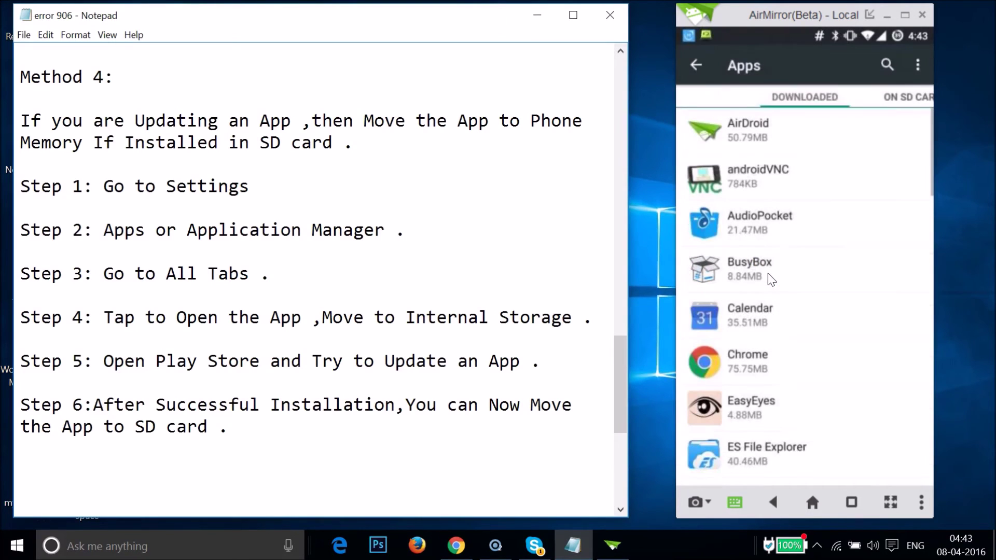
# Step: Switch the Apps list to ALL and open 4 ShareApps' App info (version 1.1.0.1, 15.42MB)
pyautogui.click(912, 98)
pyautogui.click(913, 99)
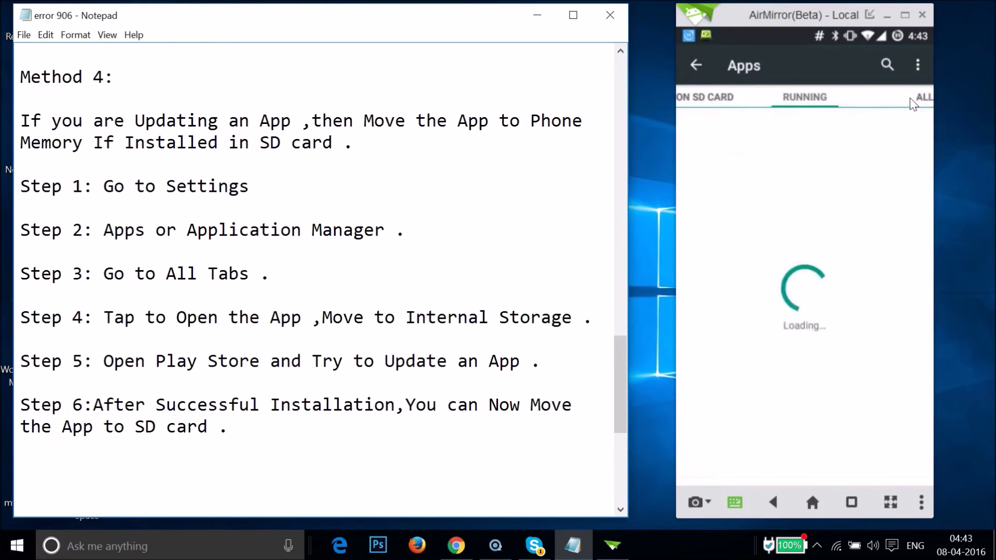
pyautogui.click(910, 98)
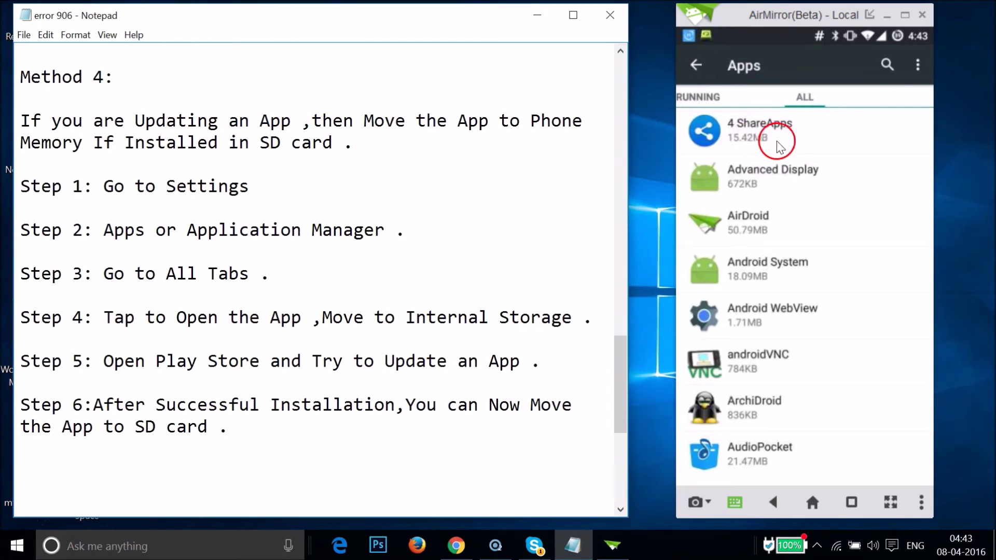
pyautogui.click(803, 137)
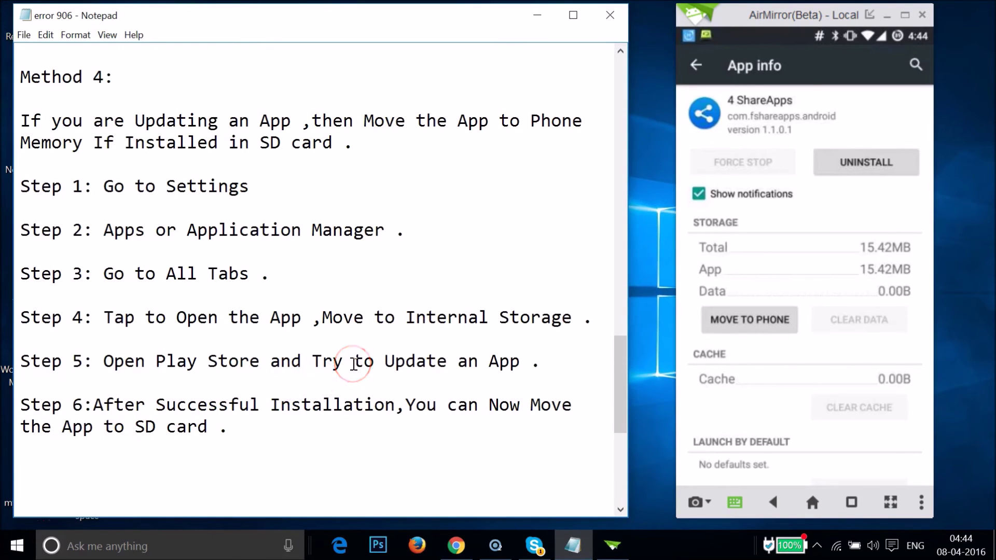
pyautogui.scroll(15, 354, 364)
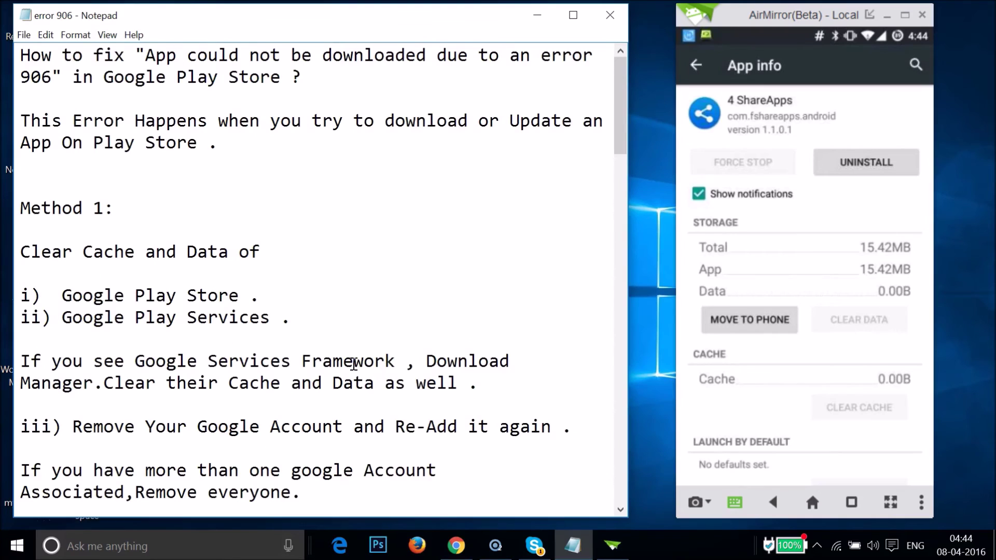